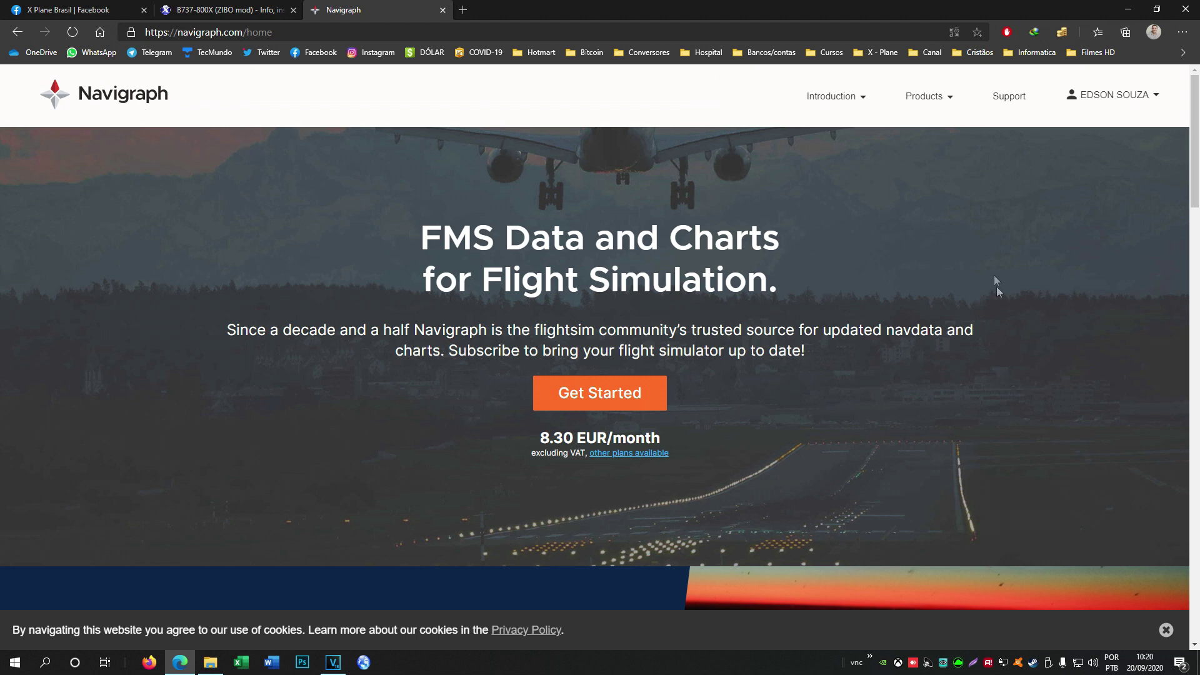
Step: Open Navigraph's FMS Data product page and examine its release table, FMS Data Manager details and data coverage
left_click(947, 98)
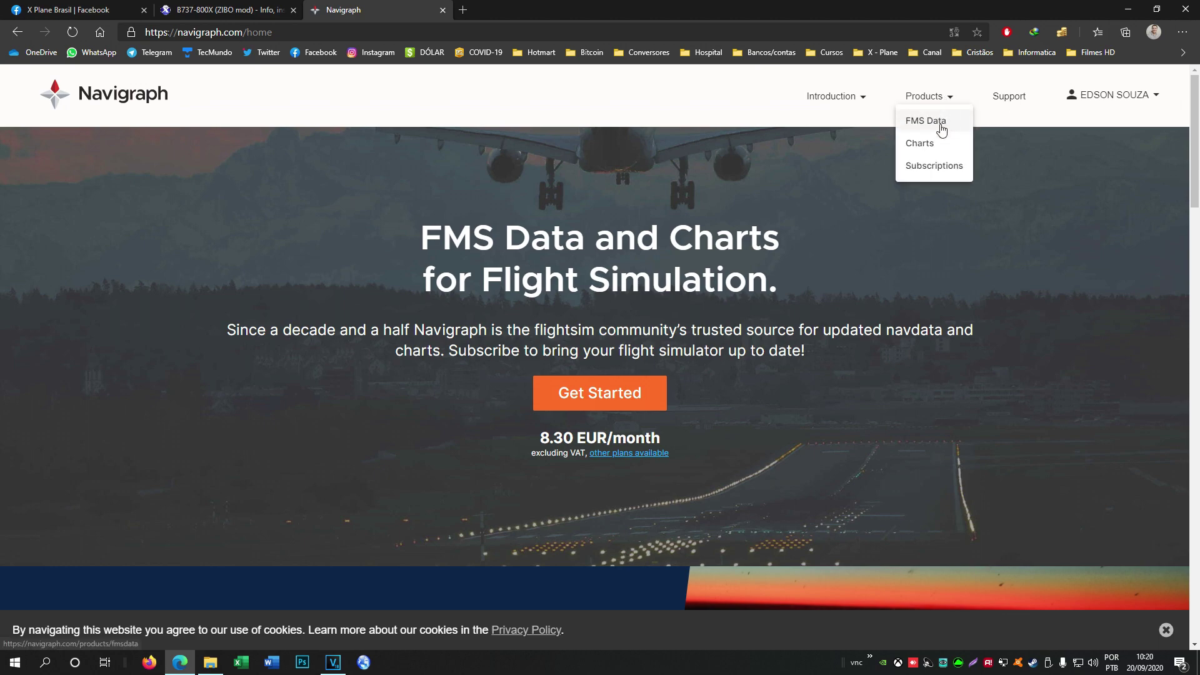
left_click(940, 125)
scroll(1131, 373, "down", 6)
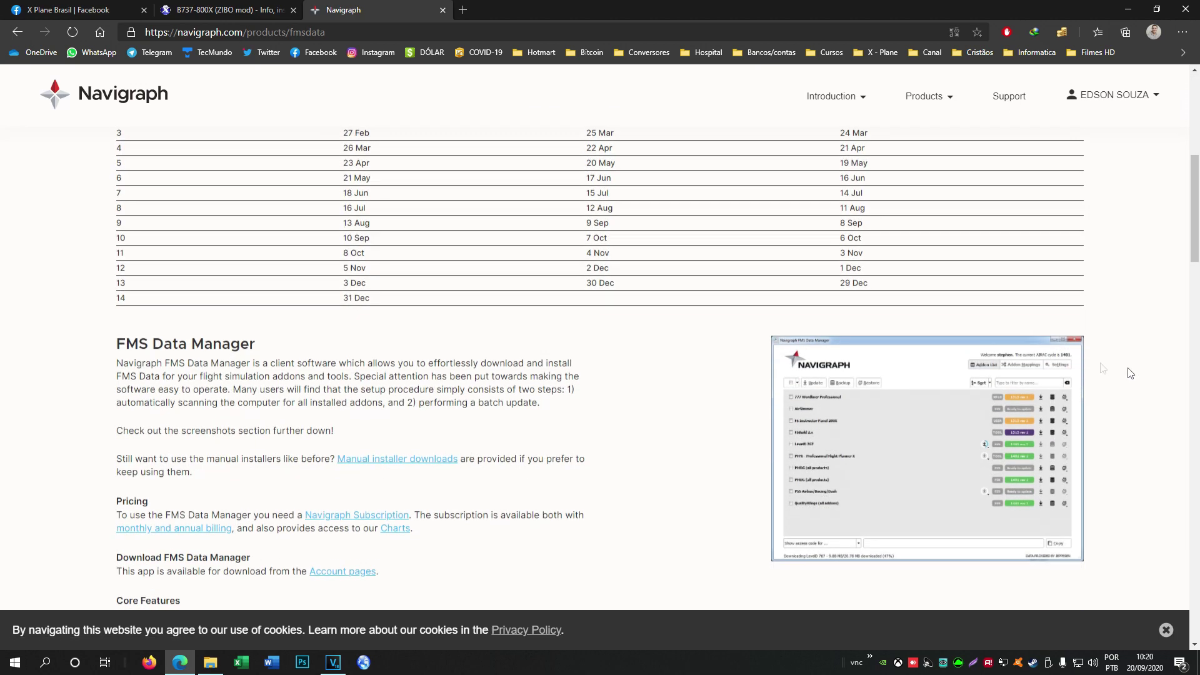
scroll(1130, 373, "down", 1)
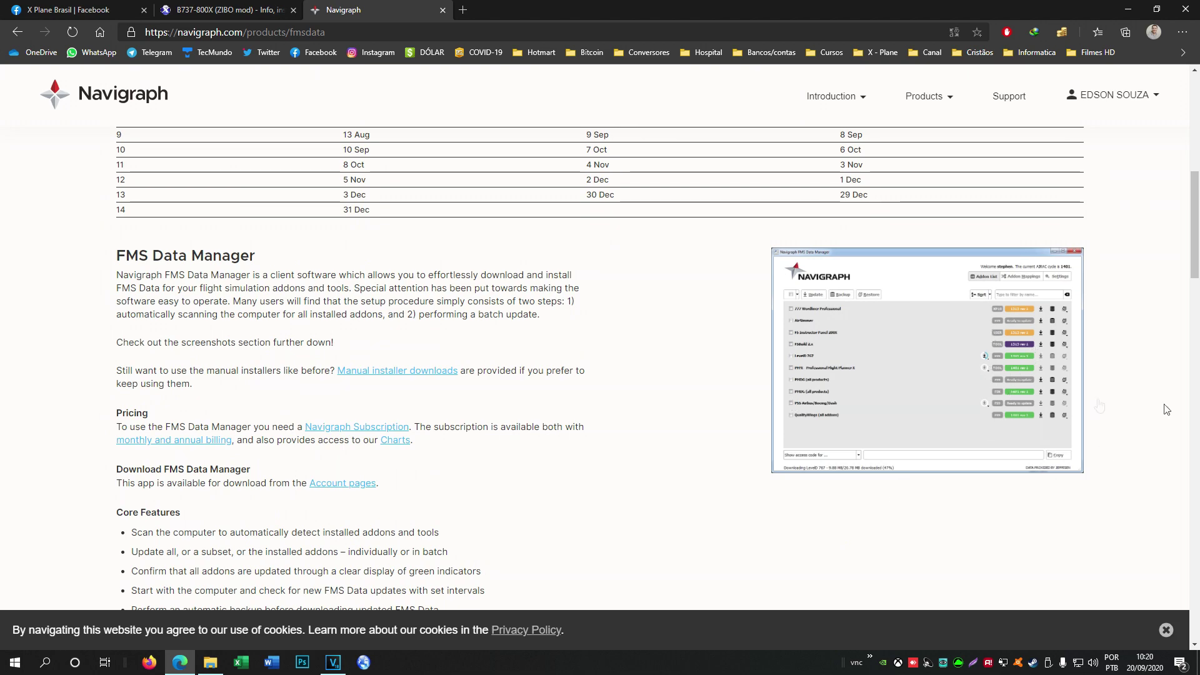
scroll(1168, 410, "down", 10)
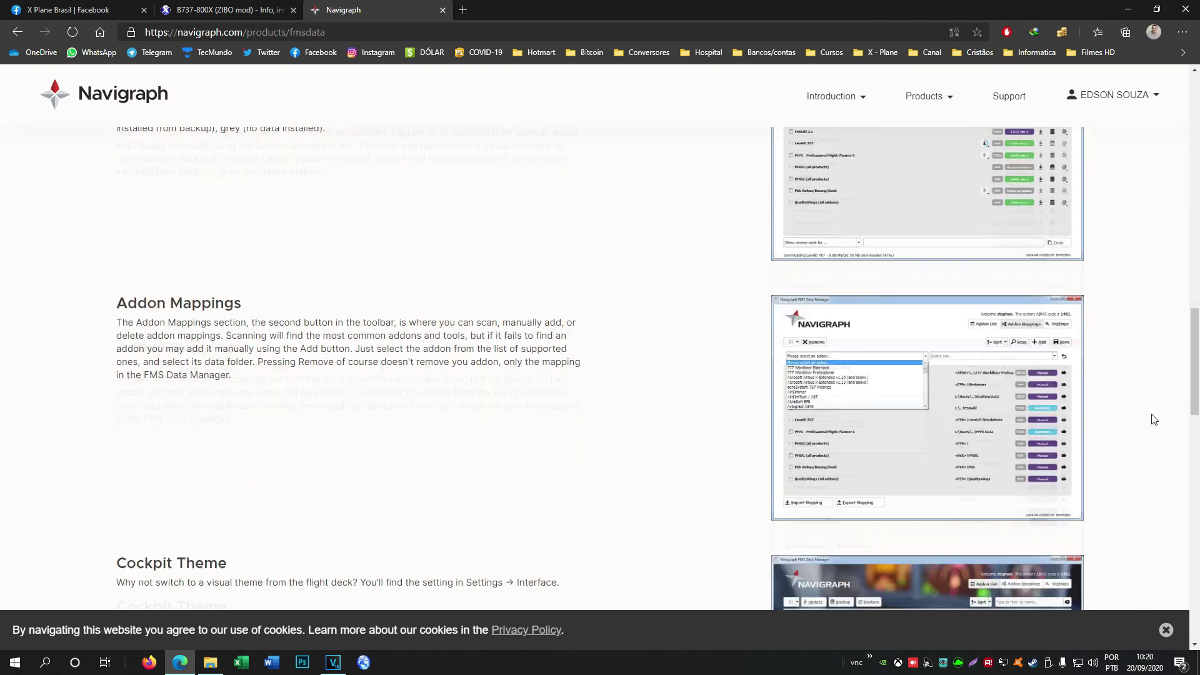
scroll(1154, 419, "down", 12)
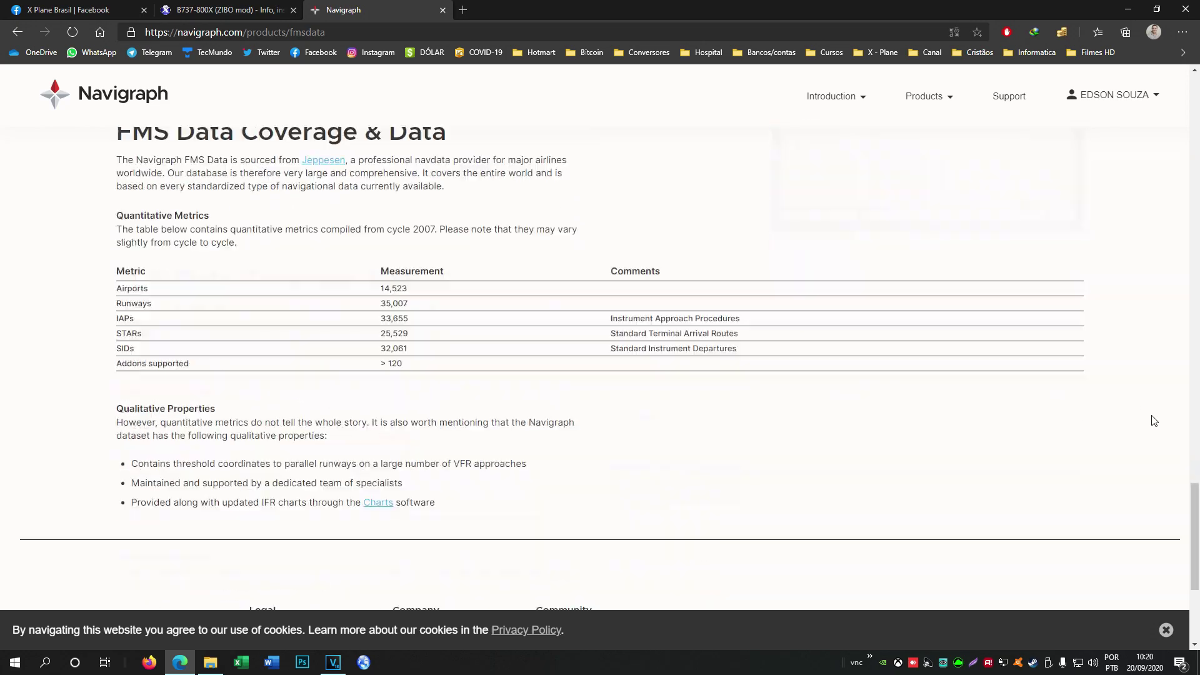
scroll(1155, 420, "up", 4)
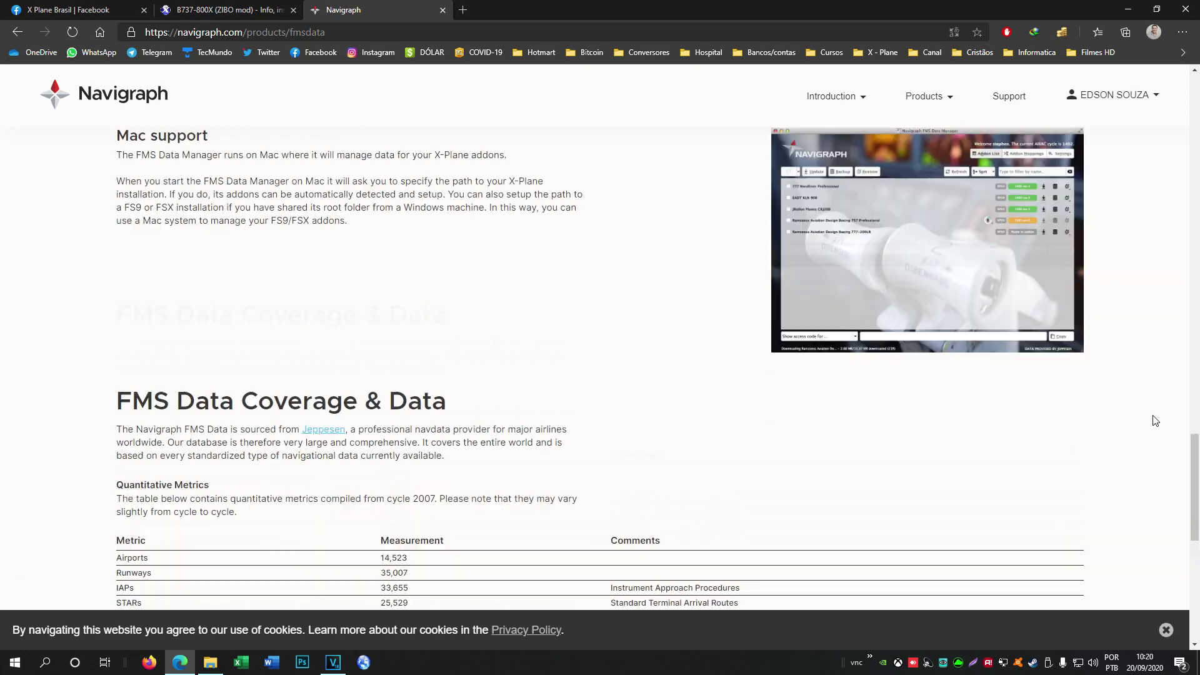
scroll(1155, 420, "down", 6)
scroll(1155, 421, "up", 7)
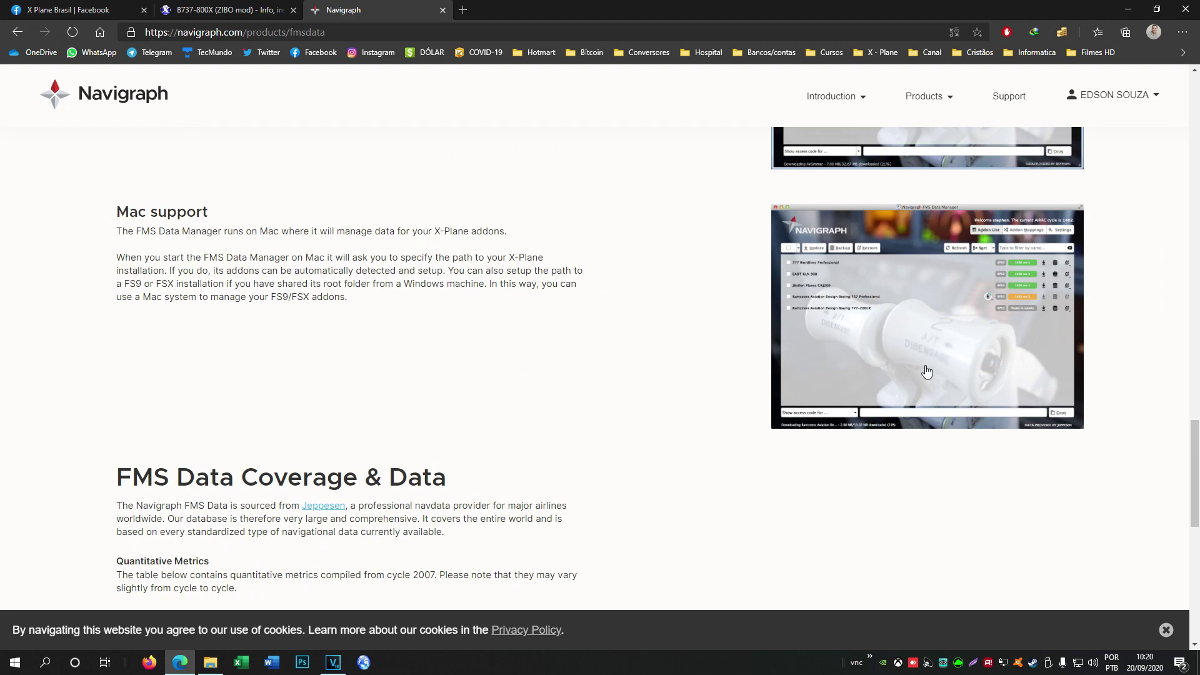
scroll(1113, 429, "up", 20)
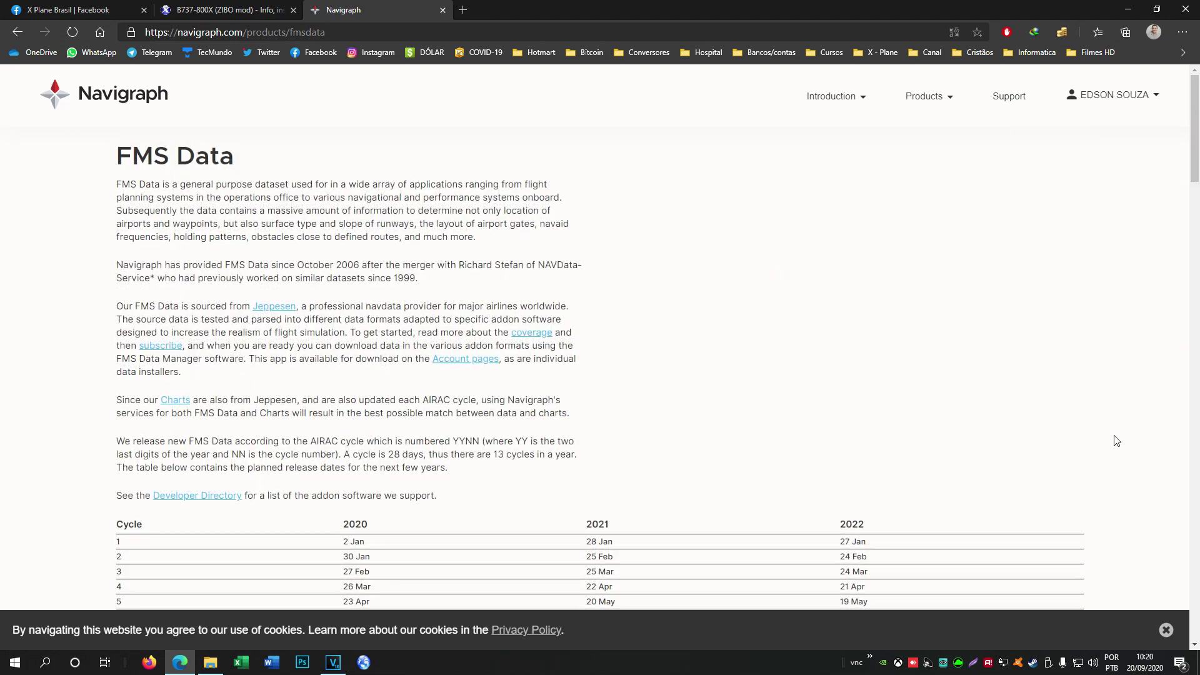
Step: Open the manual installer downloads linked in the FMS Data Manager section of the page
left_click(983, 96)
scroll(1038, 301, "down", 1)
scroll(1038, 301, "down", 8)
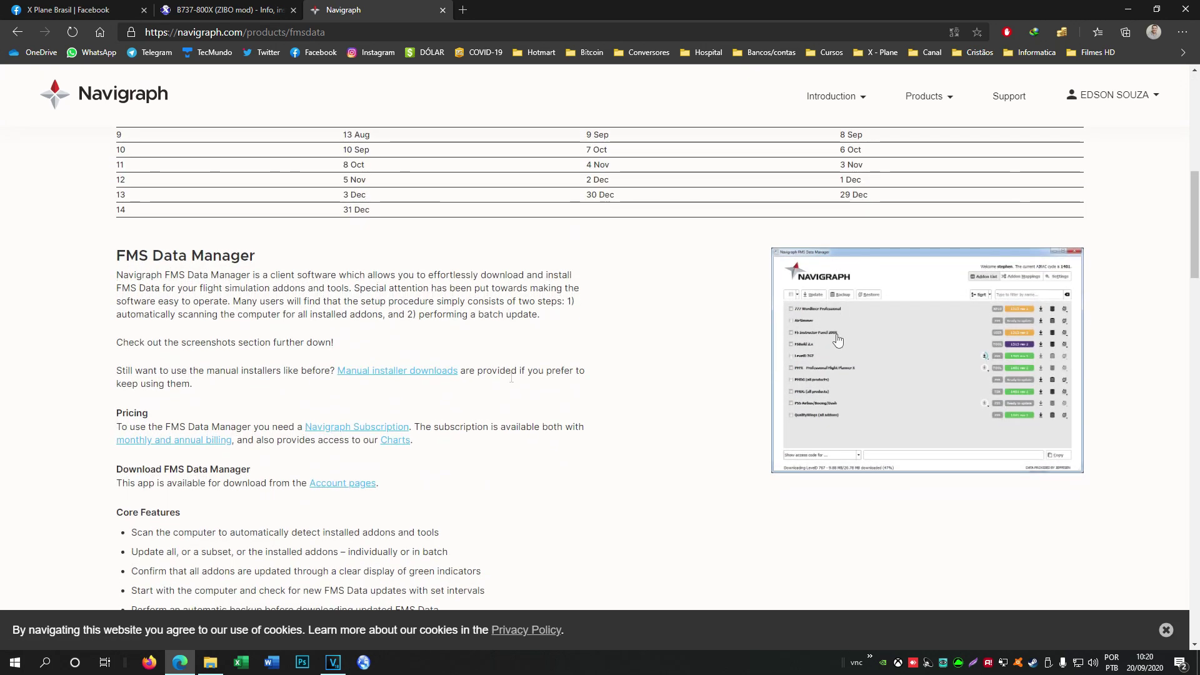
left_click(418, 381)
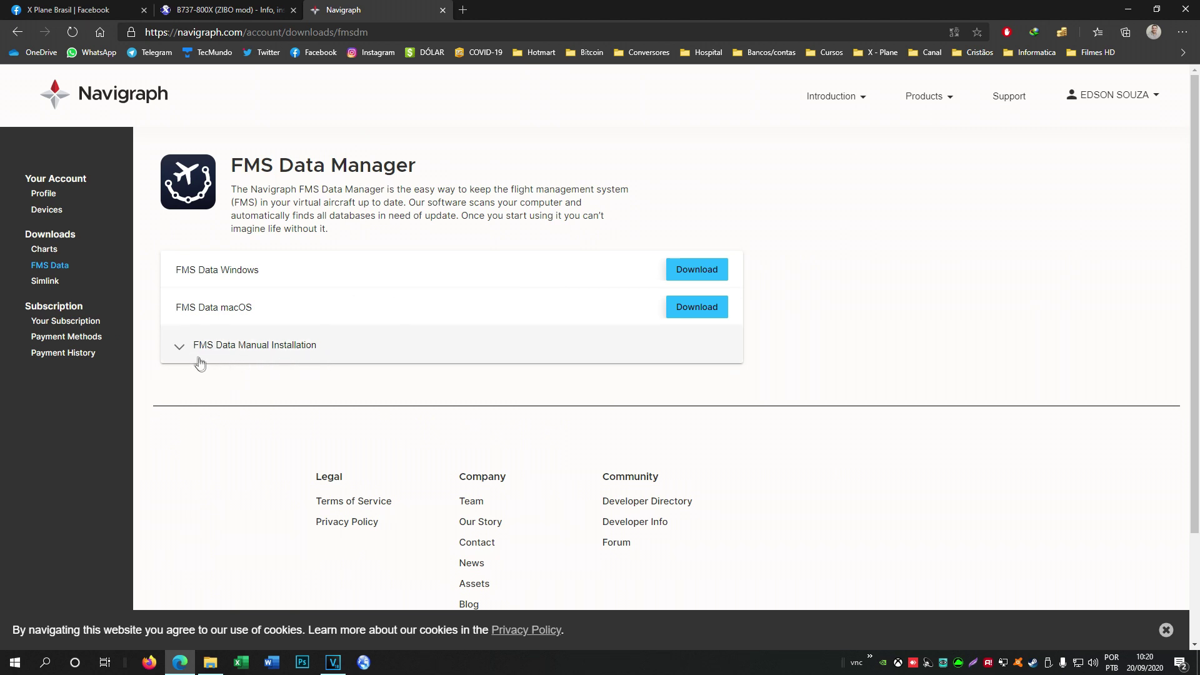
Step: Expand FMS Data Manual Installation and look through the addon list down to the X-Plane 11, X-Plane 11.50 and GNS430 entries
left_click(181, 348)
scroll(823, 393, "down", 15)
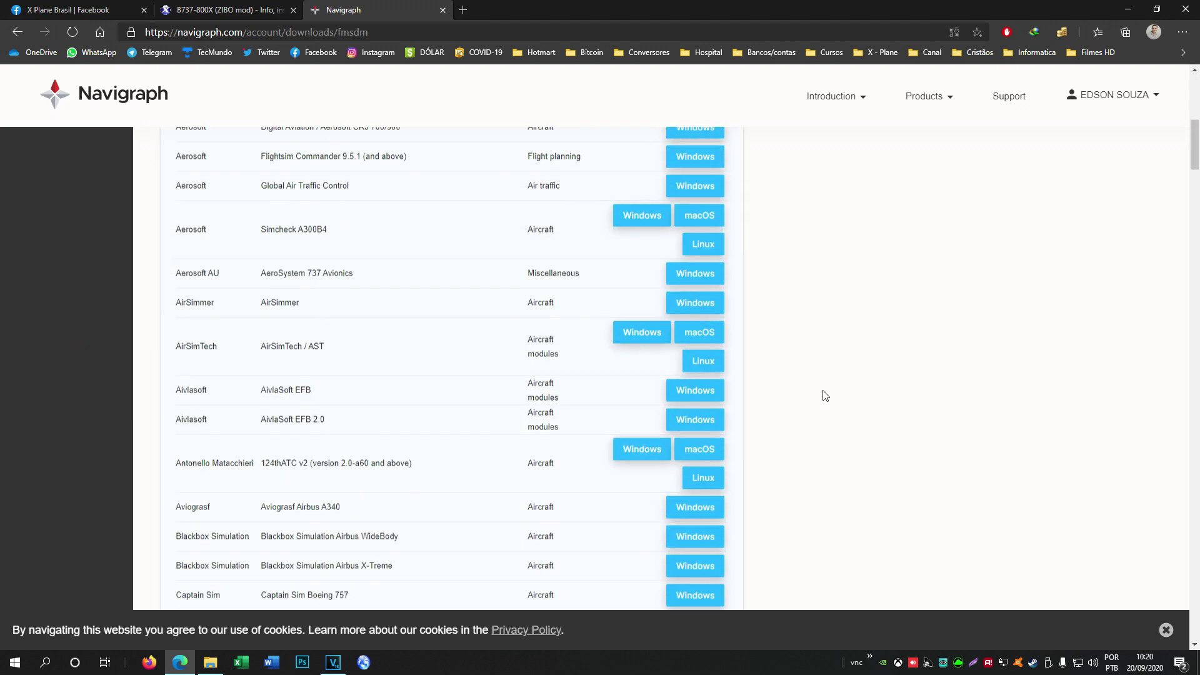
scroll(823, 395, "up", 15)
scroll(469, 369, "down", 3)
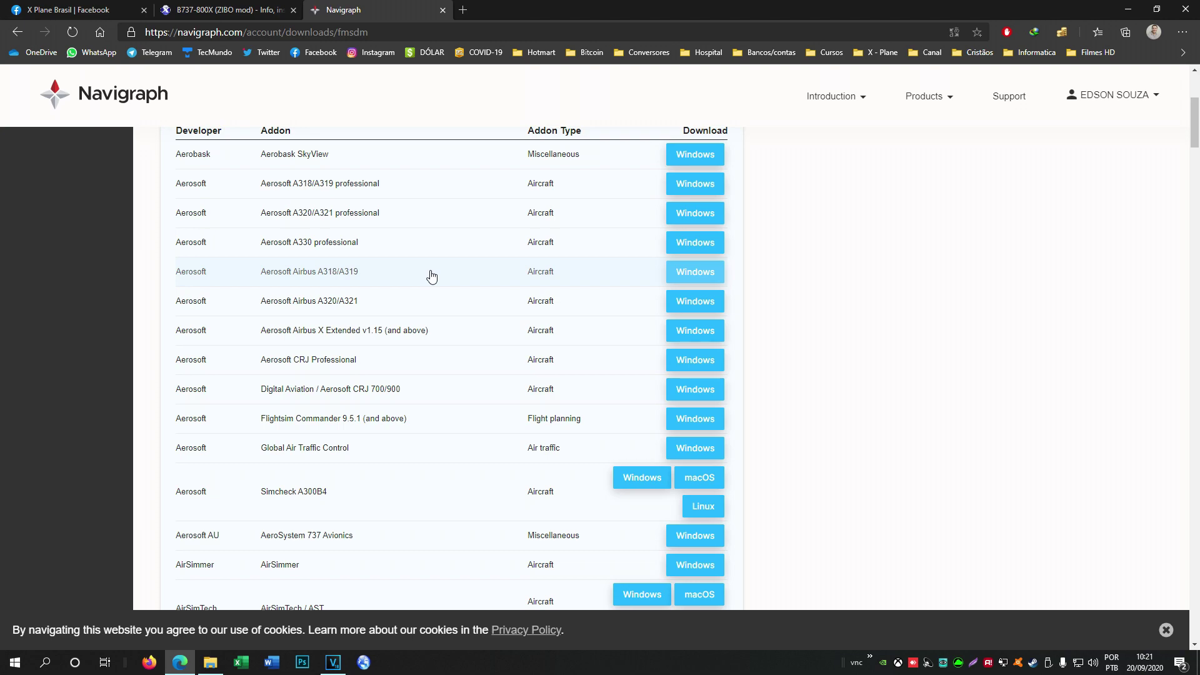
scroll(379, 522, "down", 5)
scroll(379, 523, "up", 4)
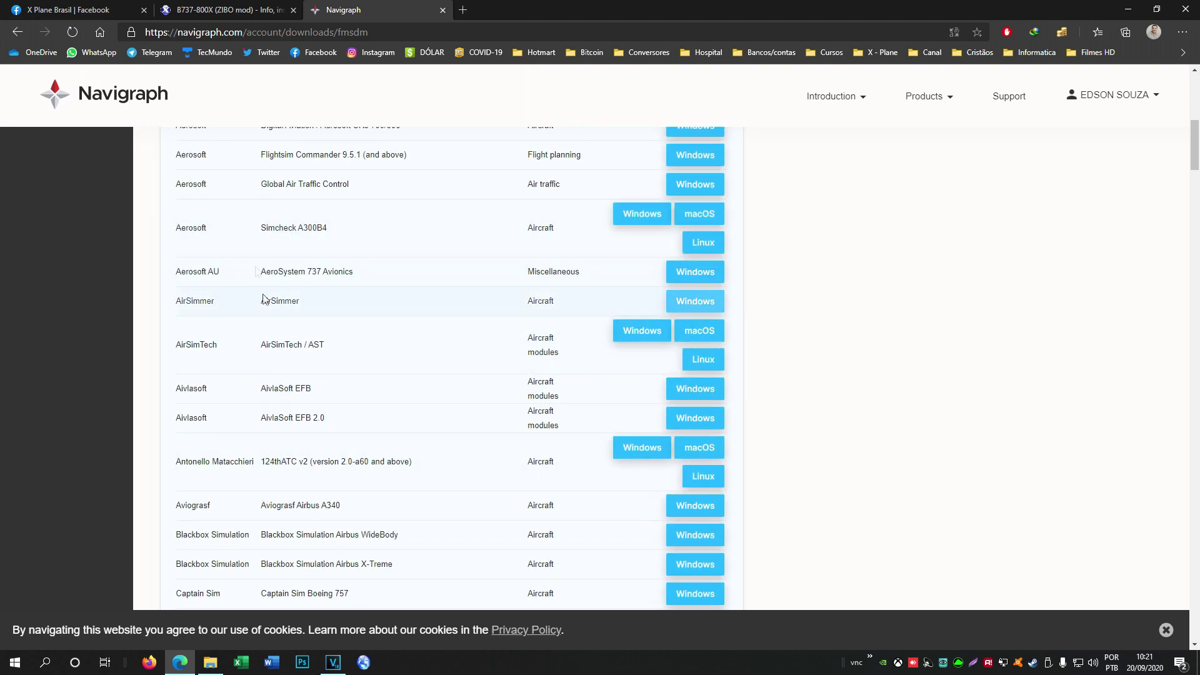
scroll(236, 295, "down", 10)
scroll(219, 321, "down", 20)
scroll(213, 361, "down", 20)
scroll(212, 361, "up", 3)
scroll(206, 375, "down", 5)
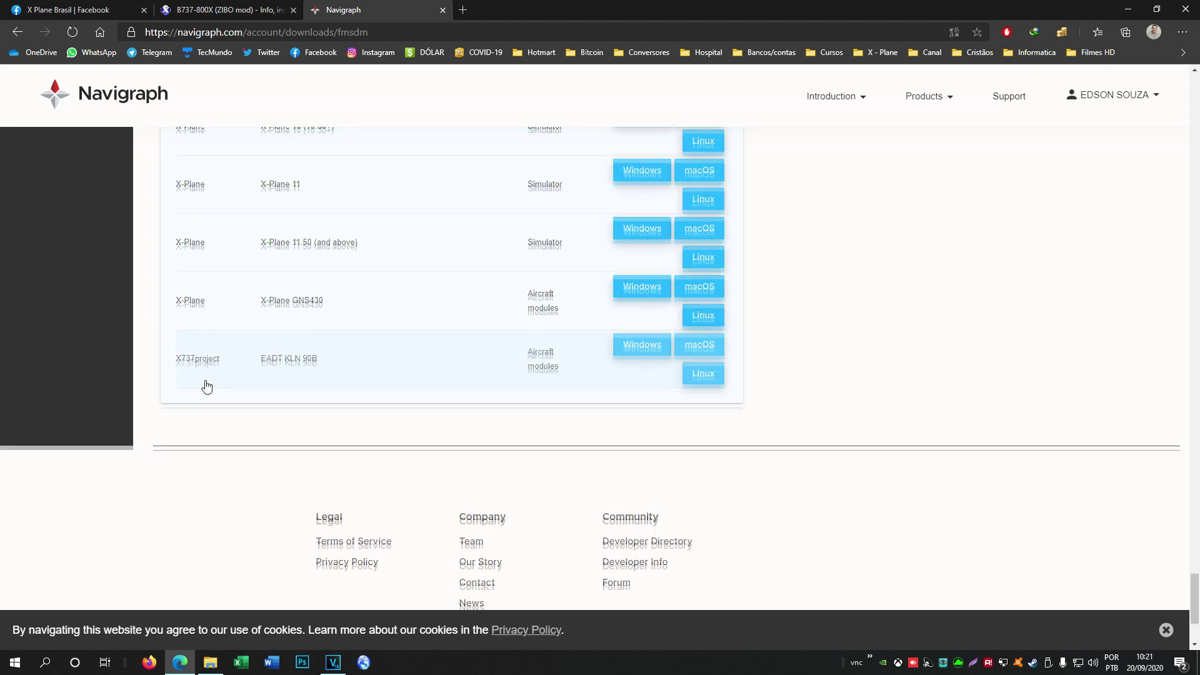
scroll(207, 388, "up", 3)
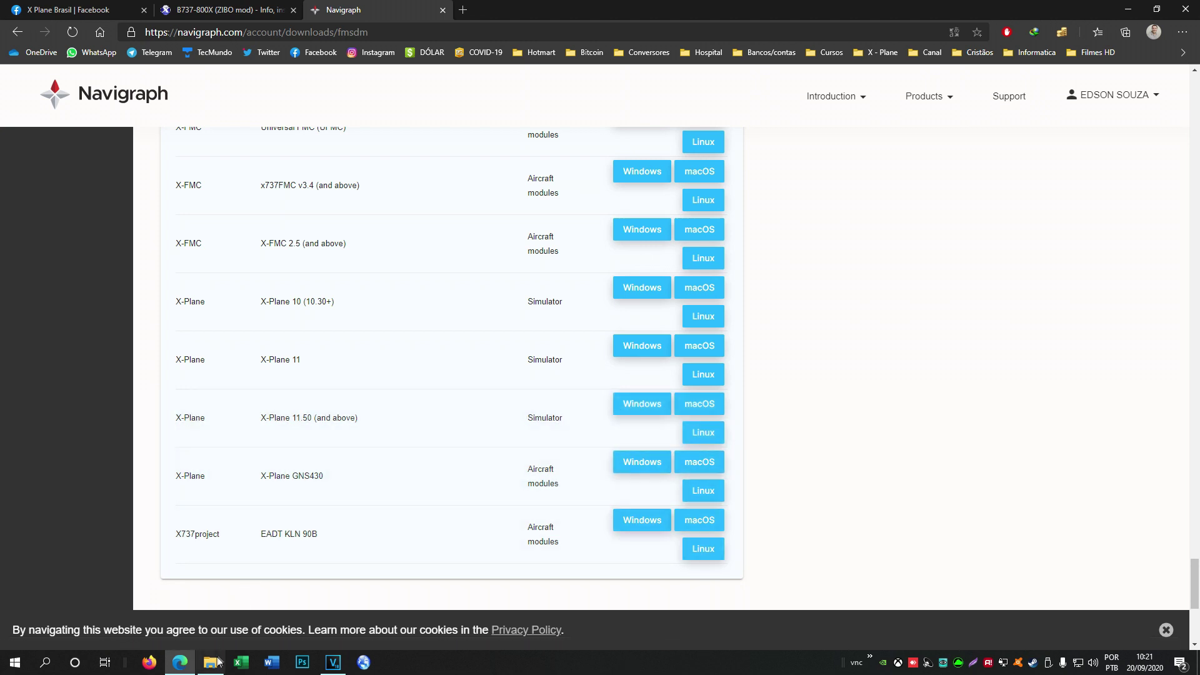
Step: Switch to File Explorer and open Addons X-plane > AIRAC > airac2010 on EXTERNO (E:) to review the downloaded zip files
left_click(214, 666)
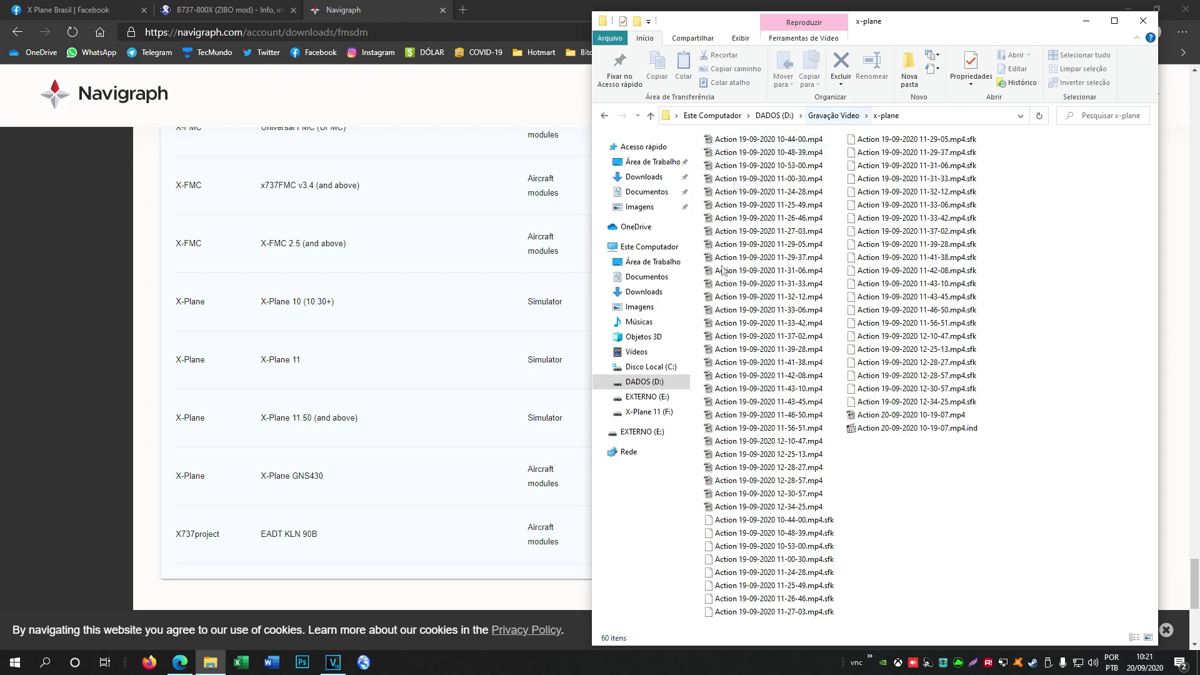
left_click(647, 396)
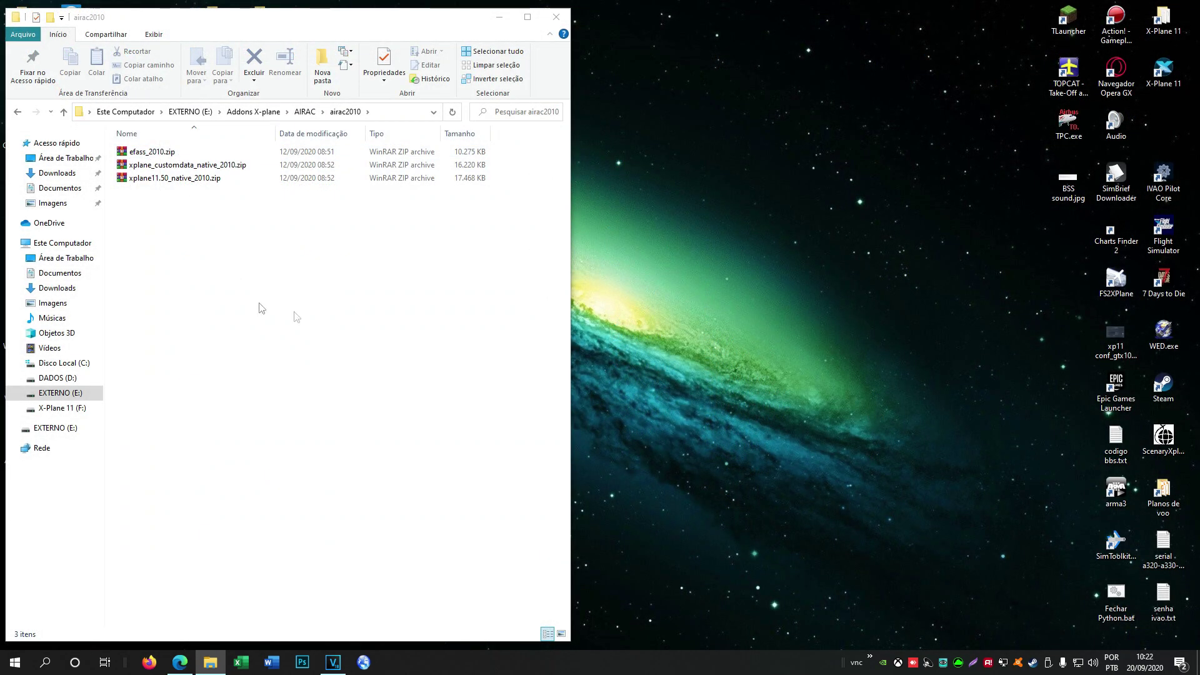
left_click(160, 160)
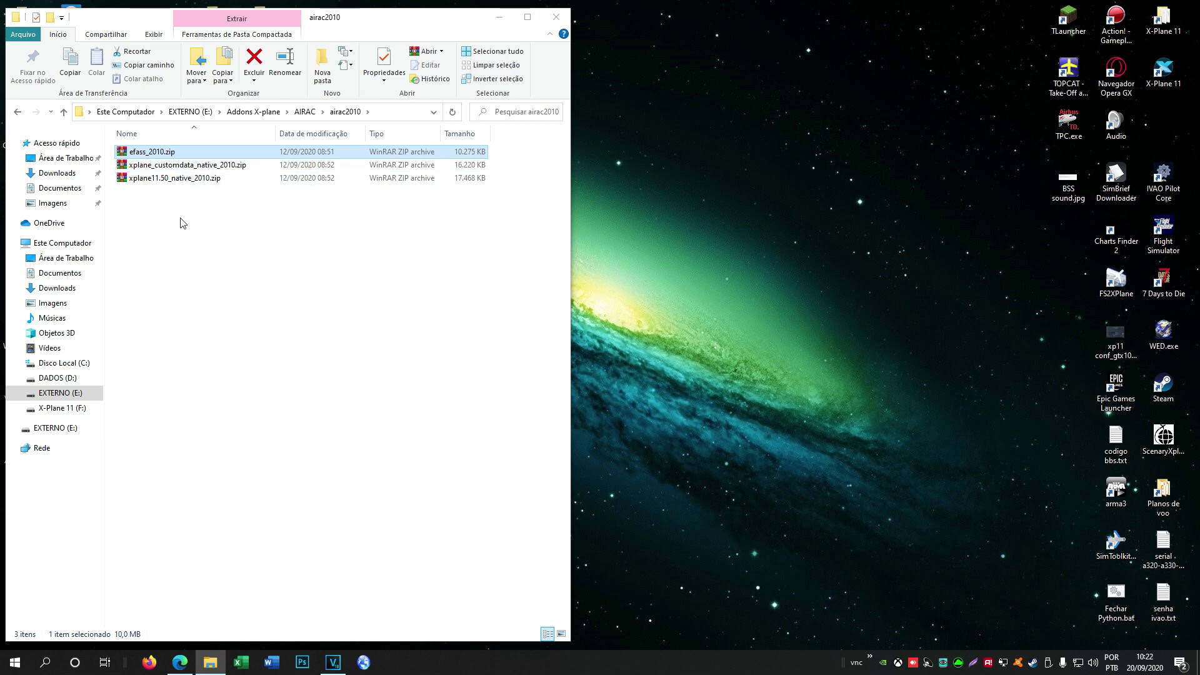
left_click(235, 224)
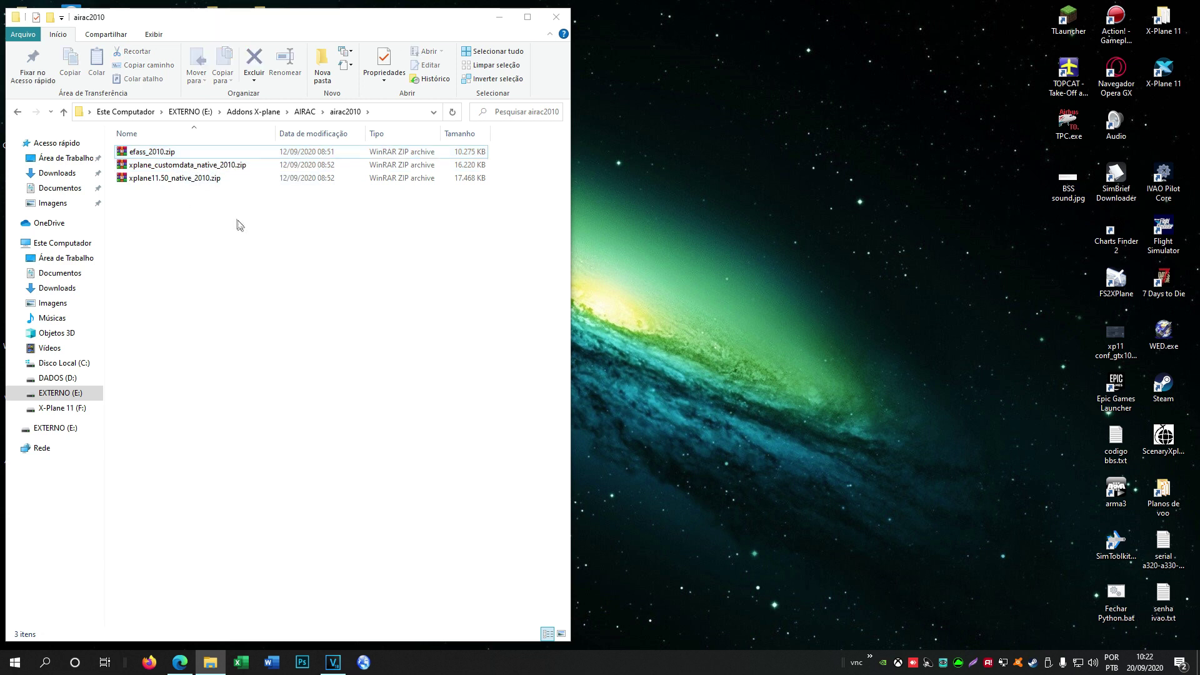
left_click(242, 168)
left_click(240, 172)
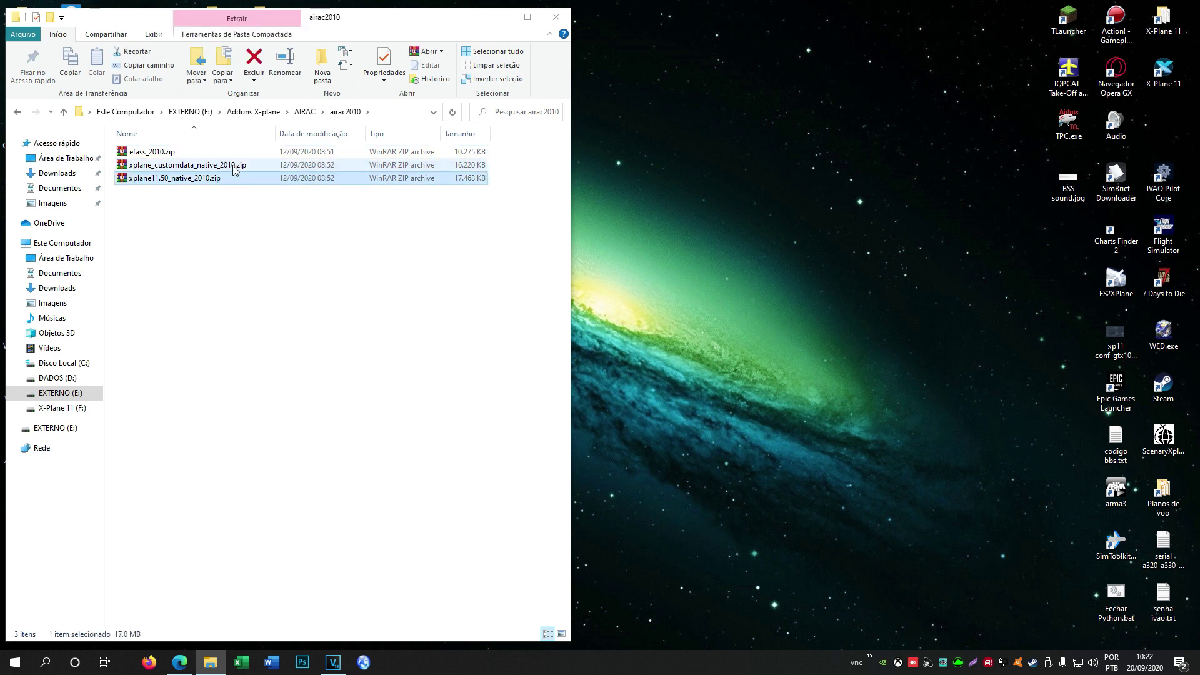
left_click(350, 263)
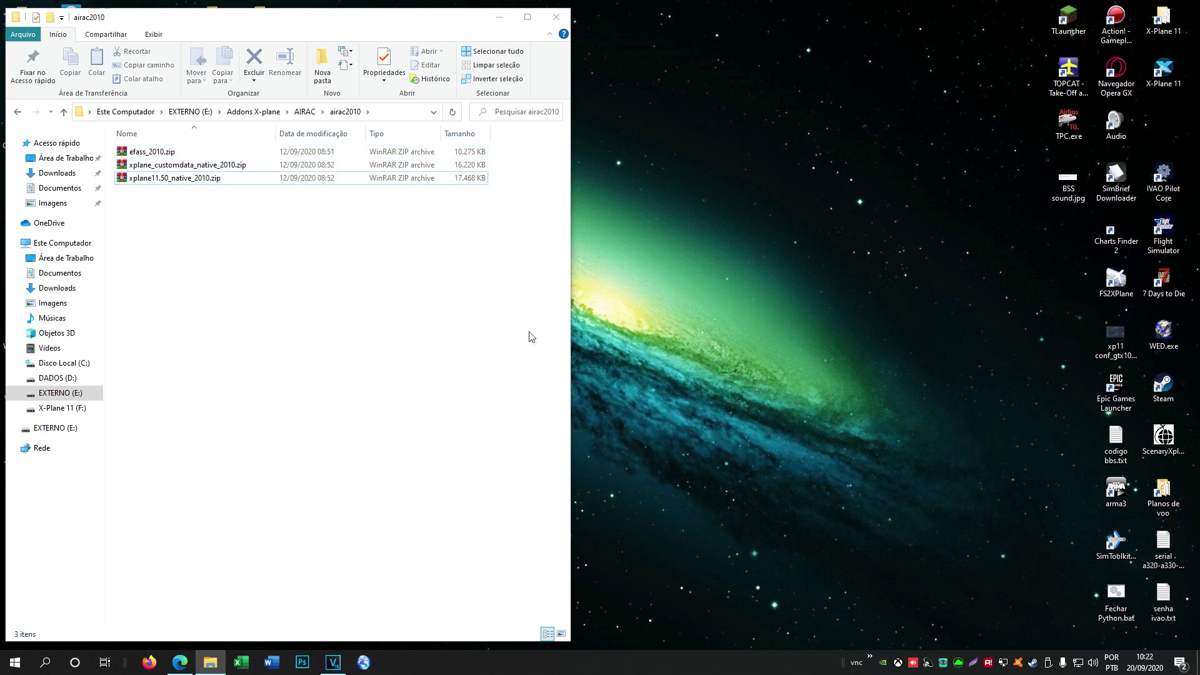
Step: Open the X-Plane 11 installation folder in a window beside airac2010 and enter its Custom Data folder
double_click(1163, 19)
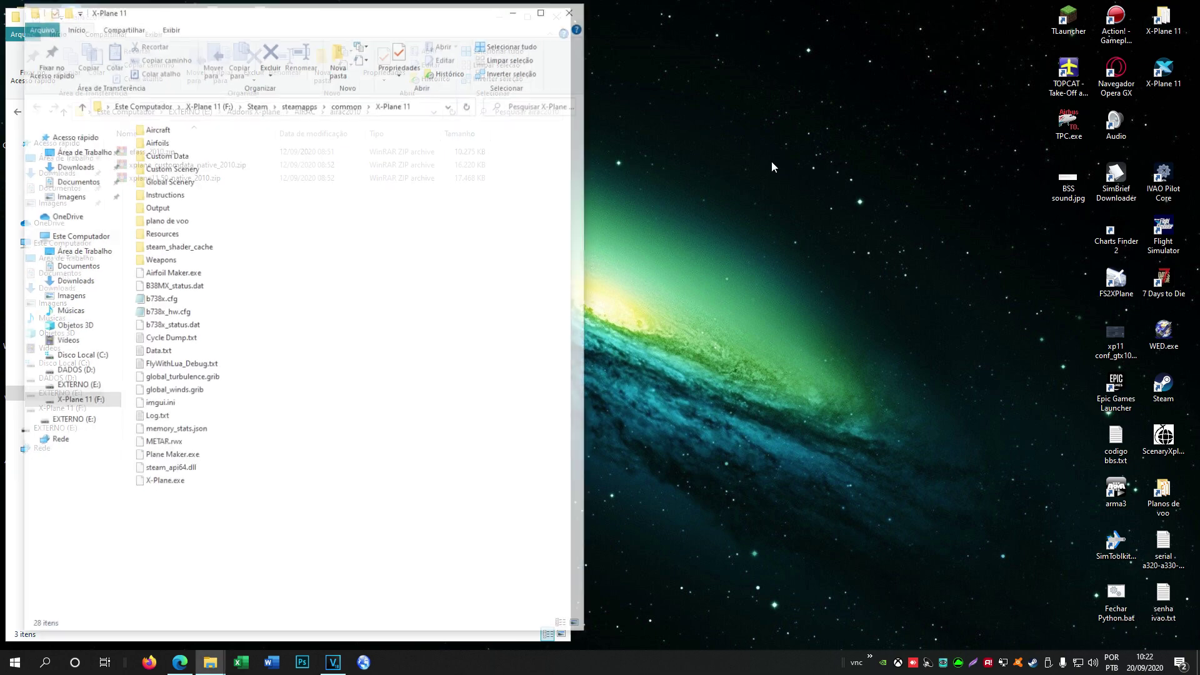
left_click_drag(361, 21, 946, 23)
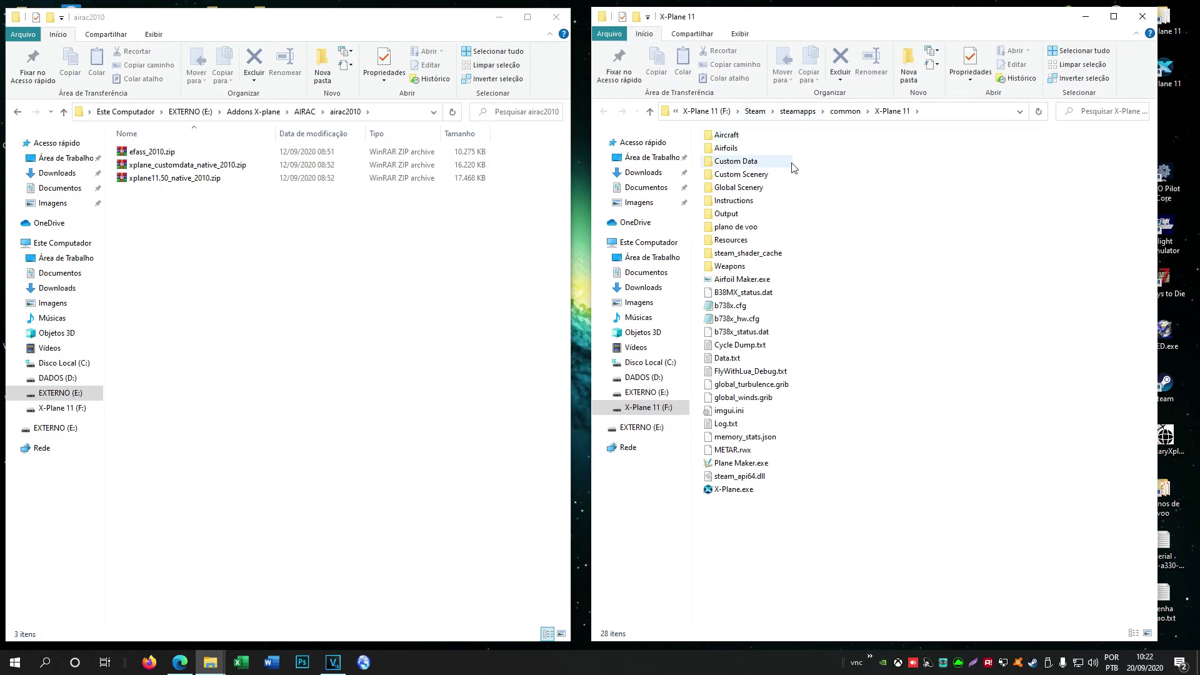
double_click(764, 164)
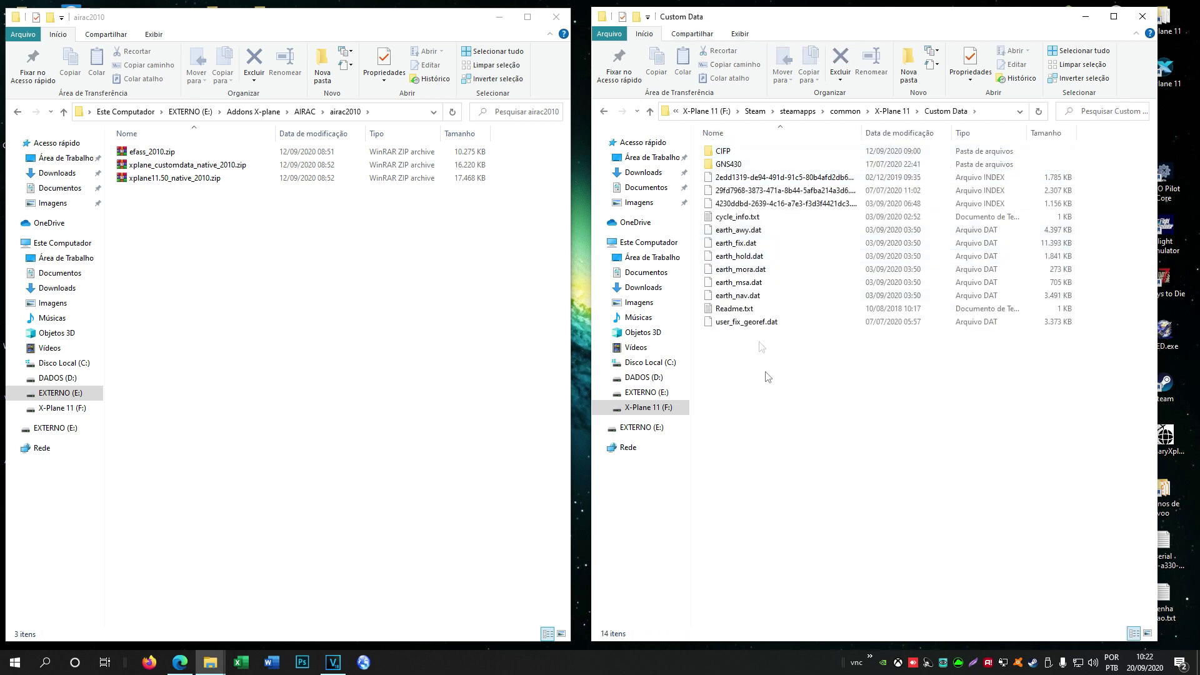
left_click(280, 313)
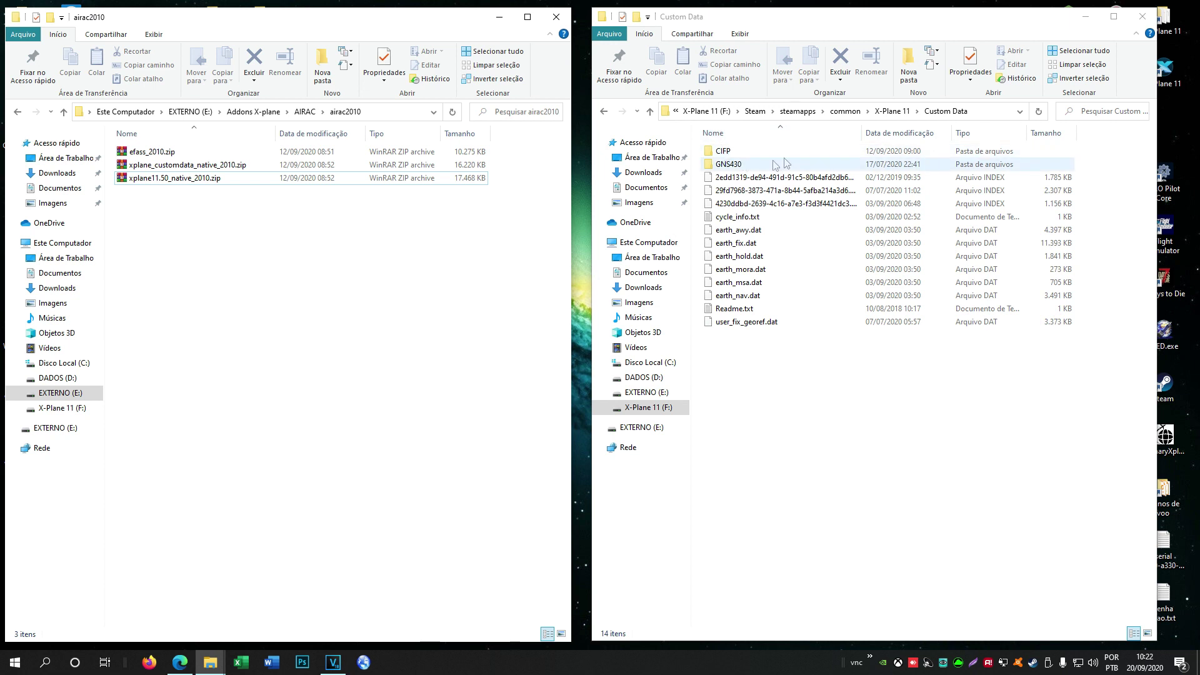
Step: Look inside the GNS430 folder and return to Custom Data
left_click(744, 167)
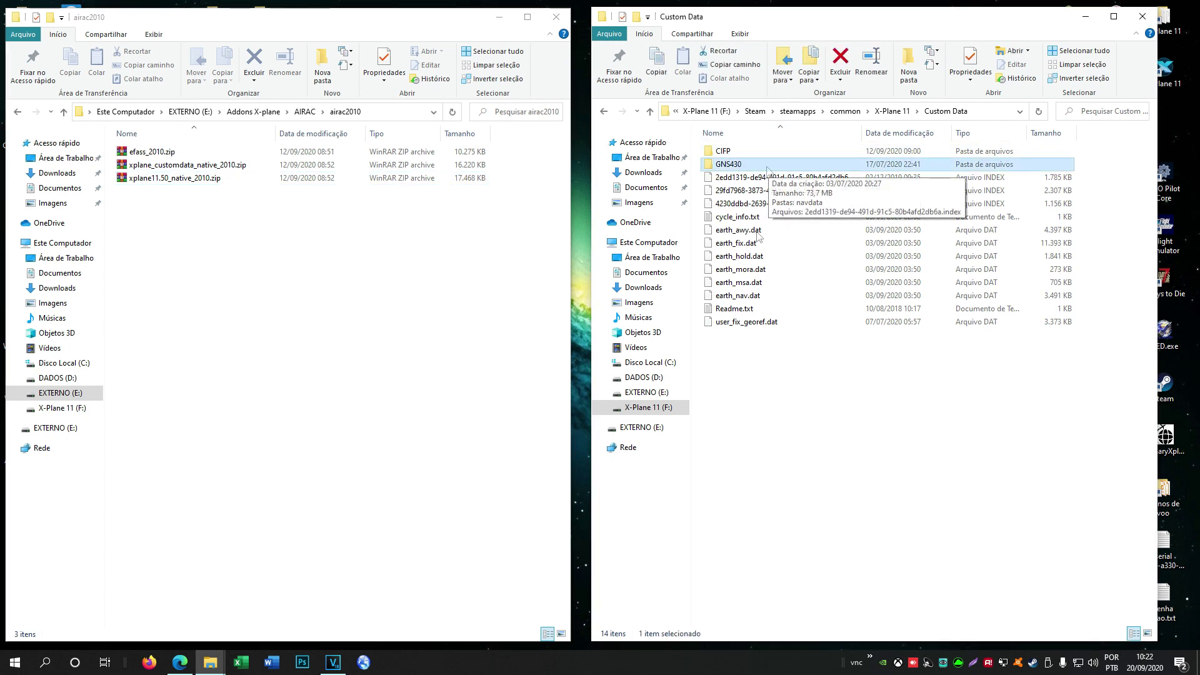
double_click(750, 165)
left_click(604, 111)
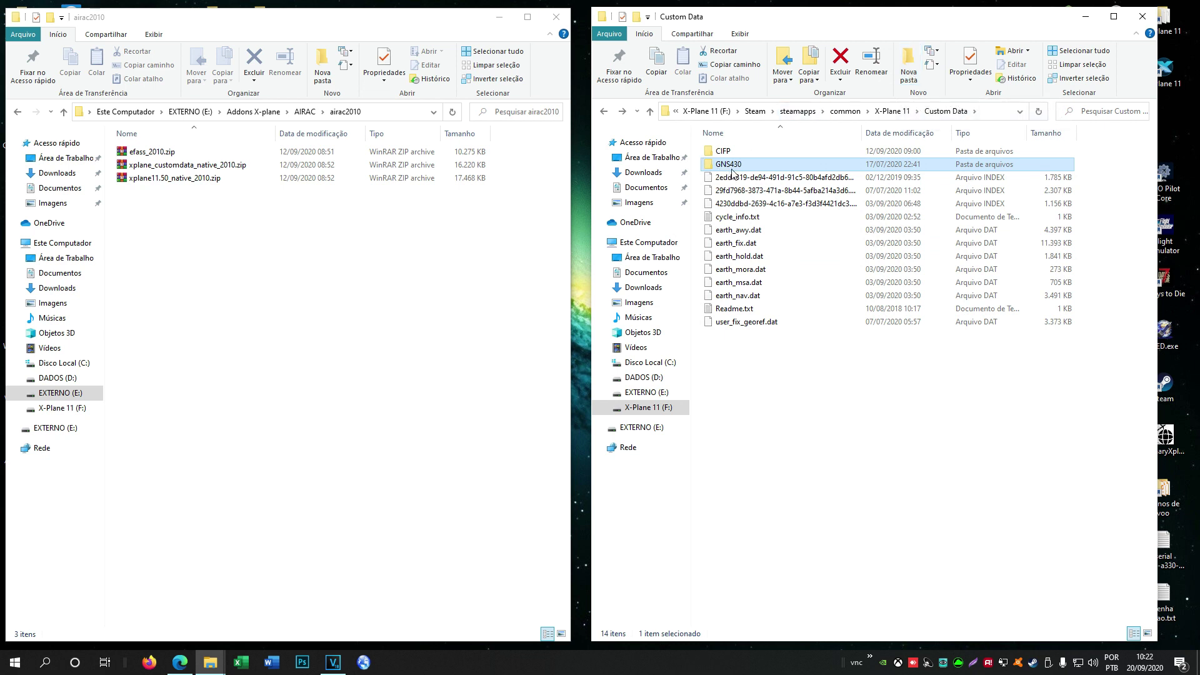
left_click(867, 438)
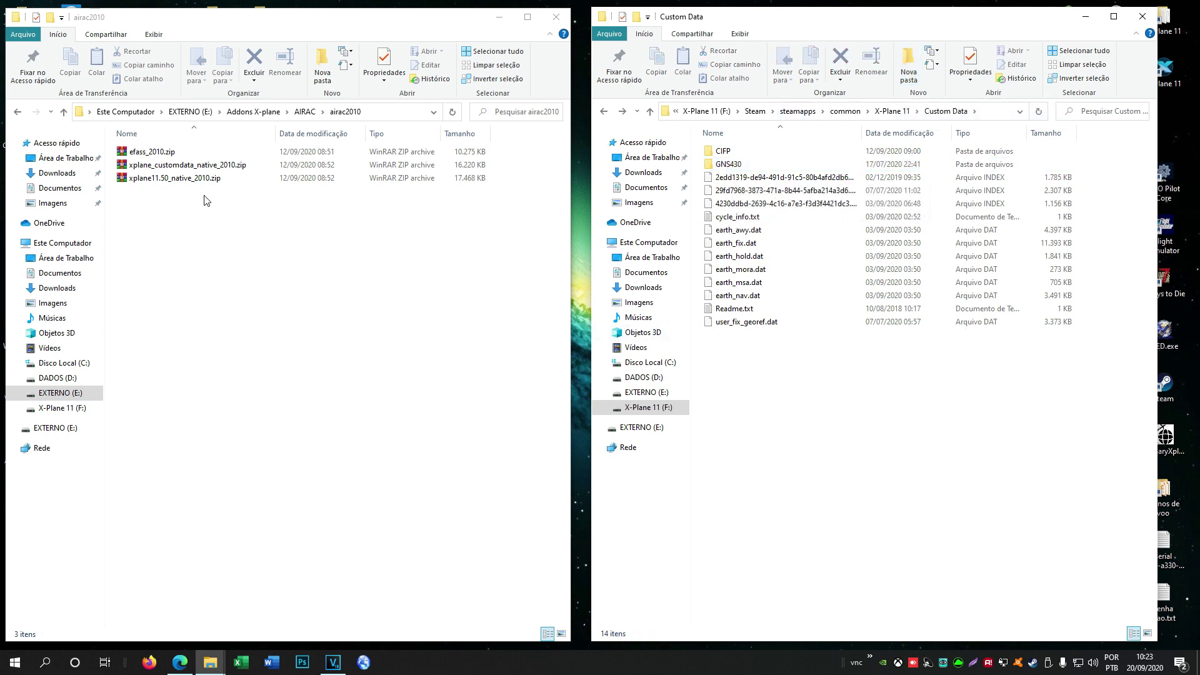
Step: Open the xplane_customdata_native_2010.zip archive and move its window clear of the Custom Data folder
left_click(186, 167)
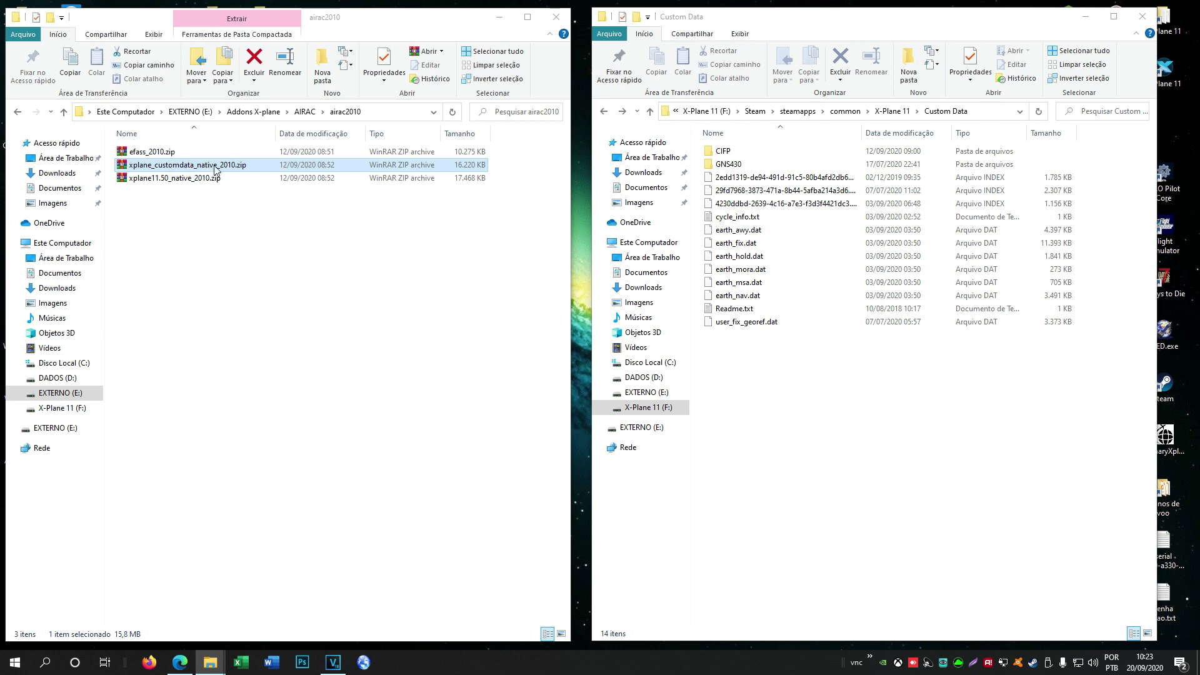
double_click(207, 166)
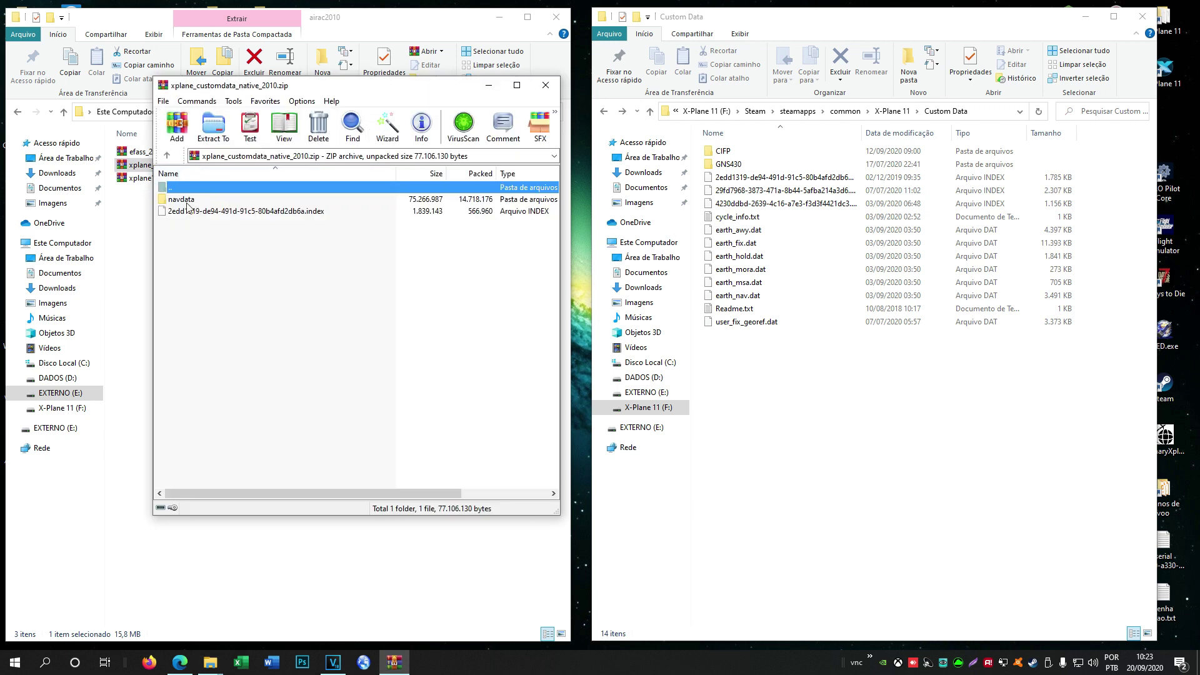
left_click(200, 241)
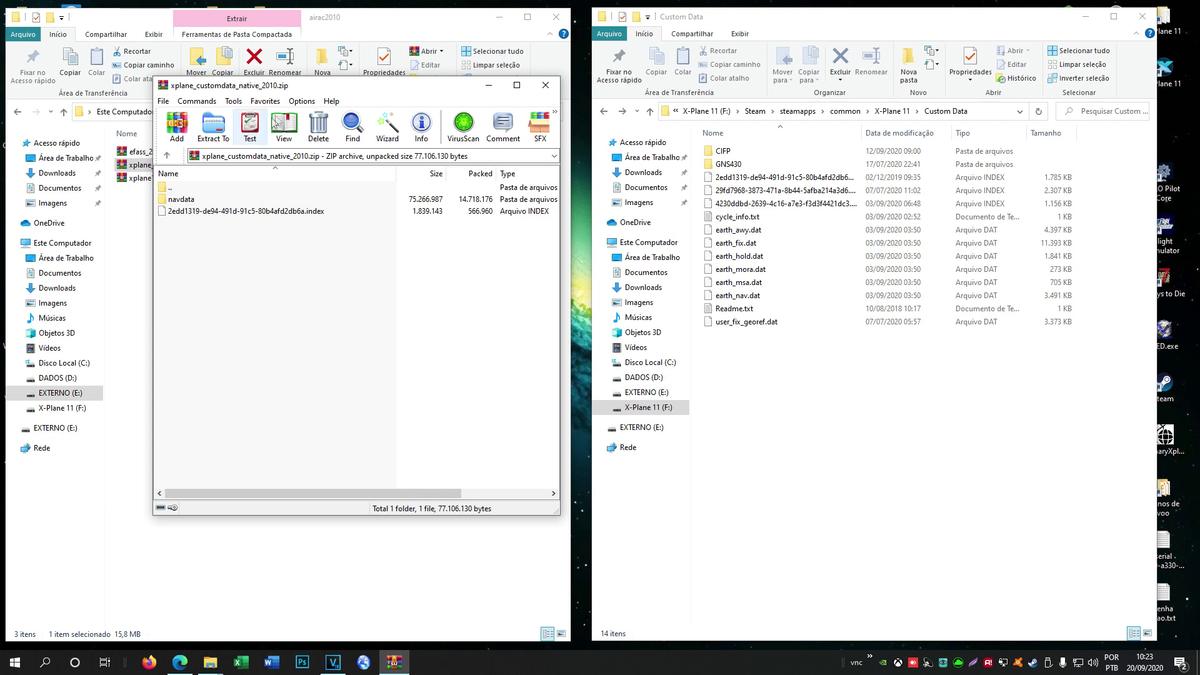
left_click_drag(289, 92, 271, 142)
Step: Open the GNS430 folder in Custom Data and select the navdata folder and .index file in the archive
left_click(742, 170)
double_click(742, 168)
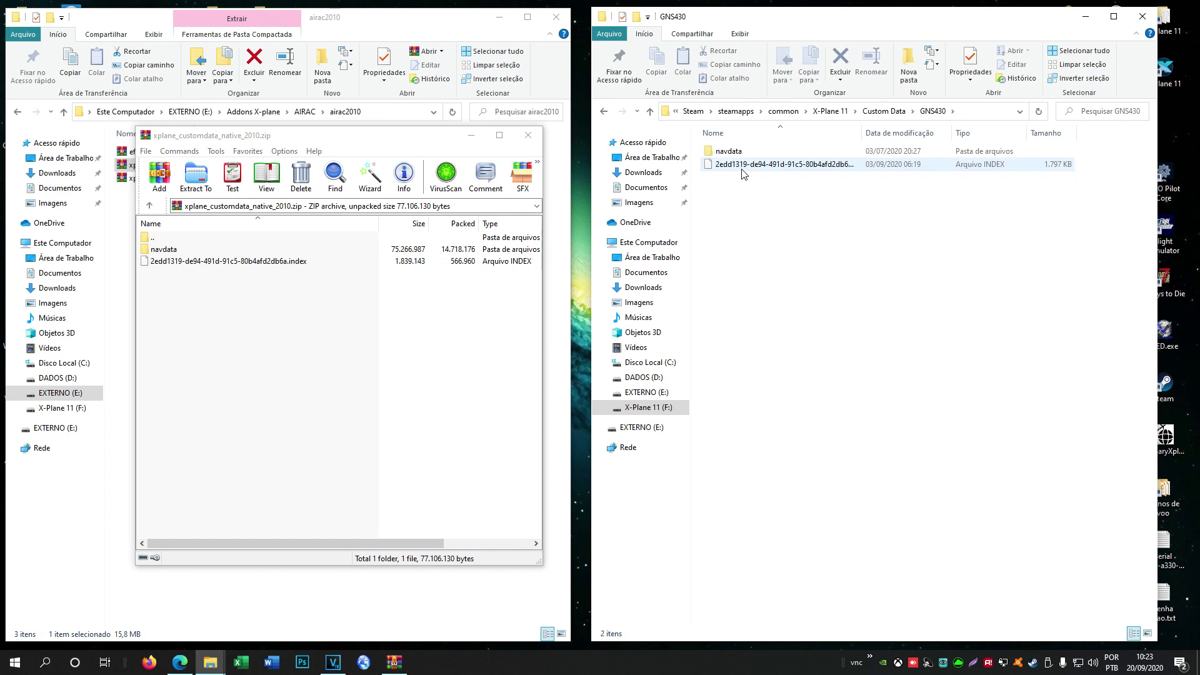
left_click_drag(166, 294, 439, 302)
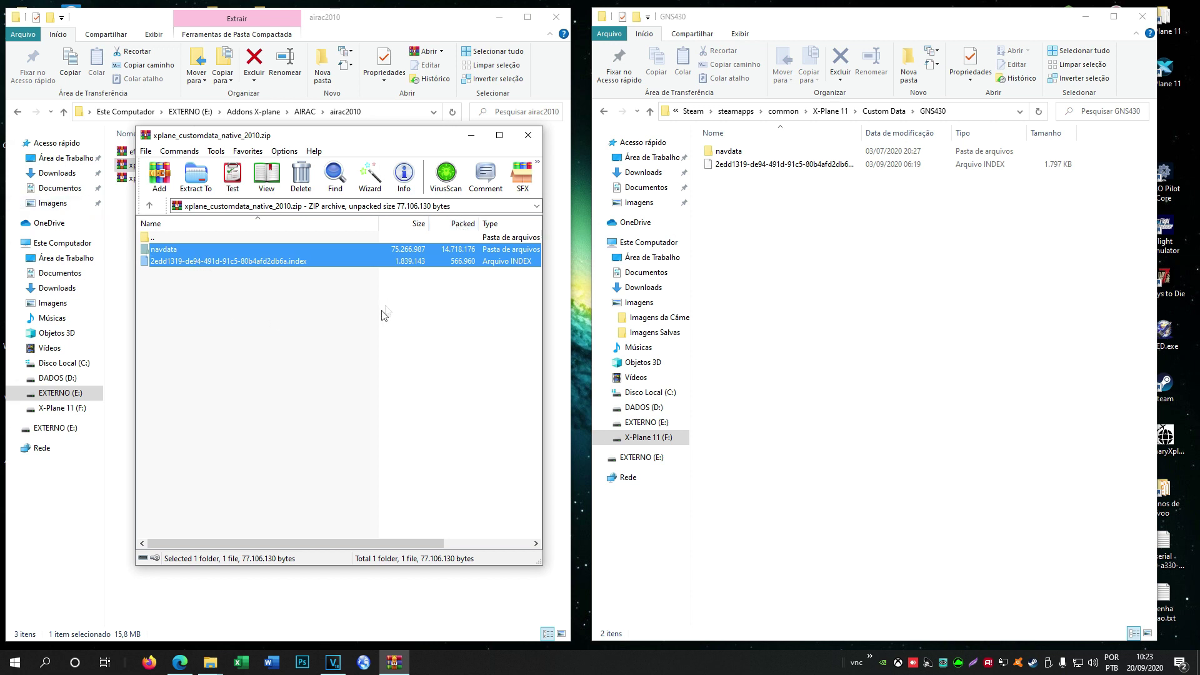
Step: Close the custom data archive and open xplane11.50_native_2010.zip to view its contents
left_click(534, 142)
left_click(186, 180)
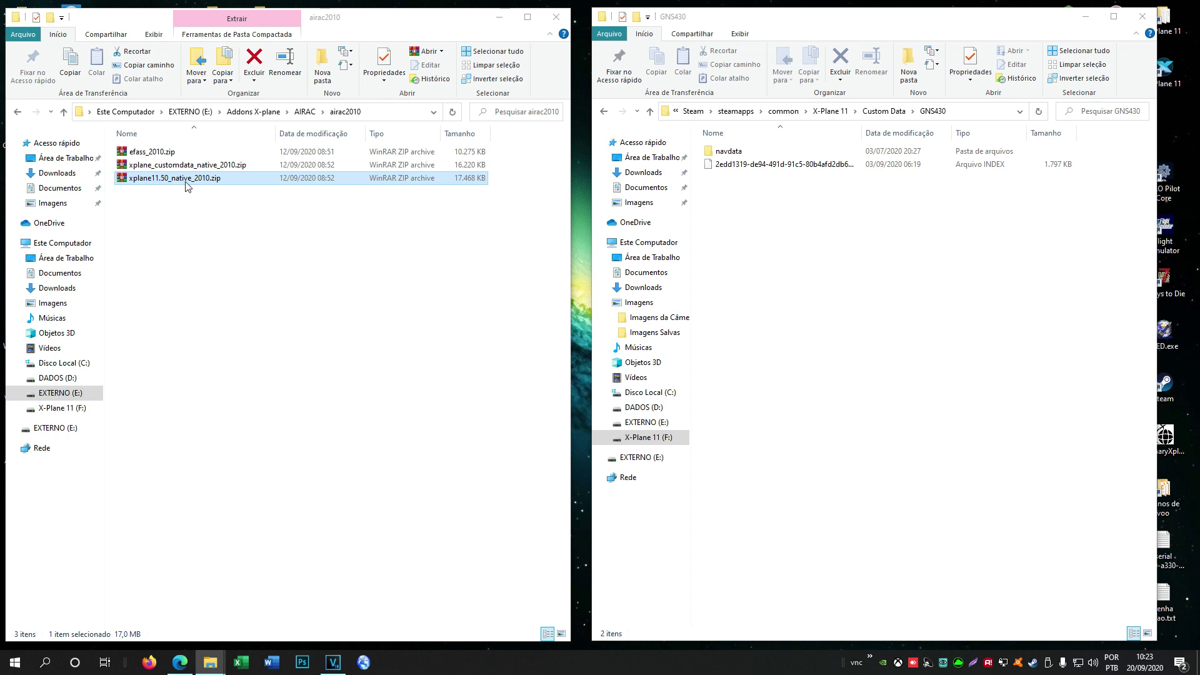
double_click(193, 182)
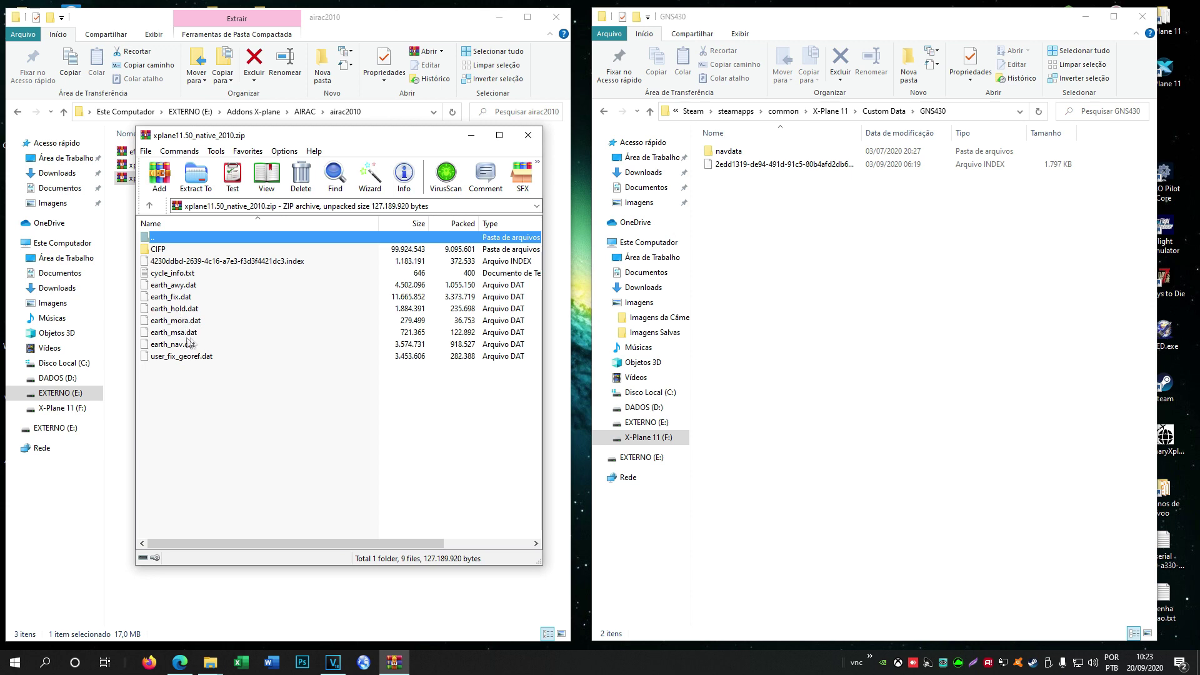
Step: Return to the Custom Data folder and select its files from the 29fd7968 .index file through user_fix_georef.dat
left_click(633, 134)
left_click(603, 111)
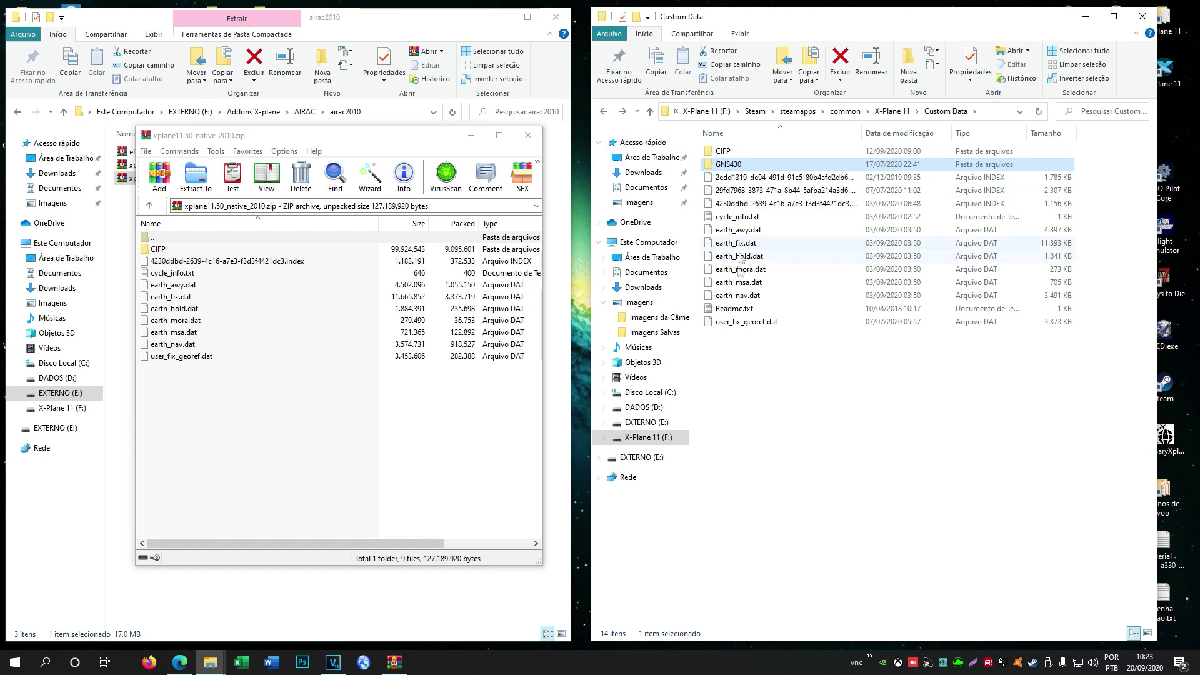
left_click(757, 372)
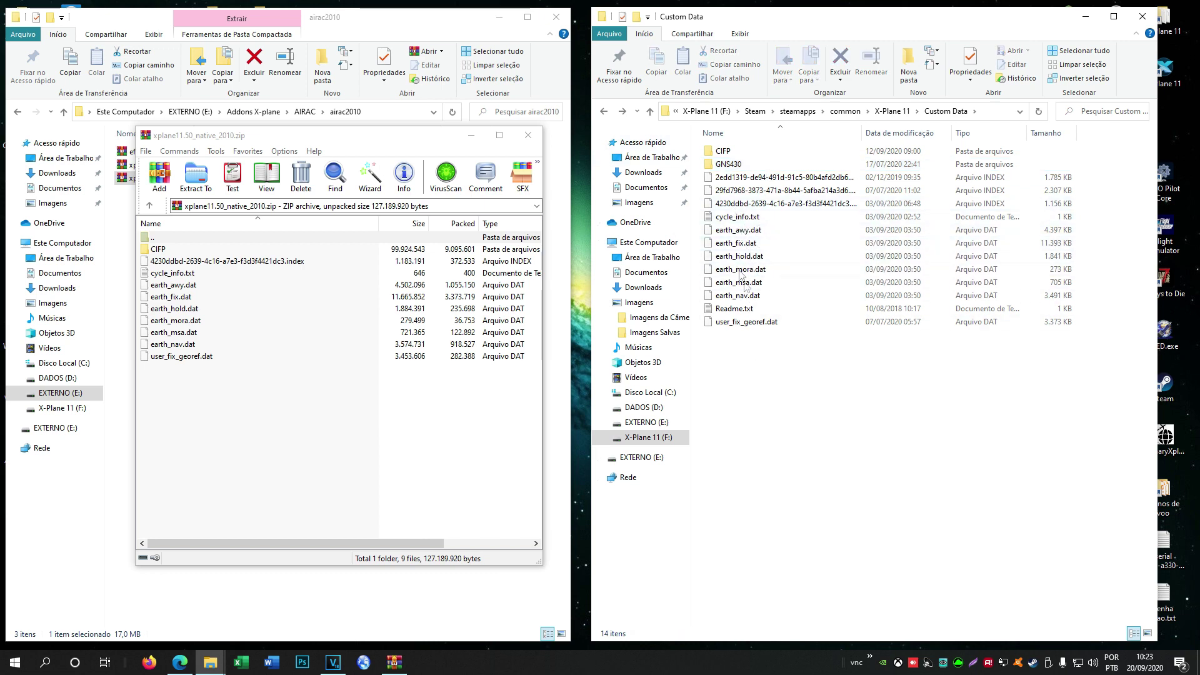
left_click_drag(766, 375, 738, 190)
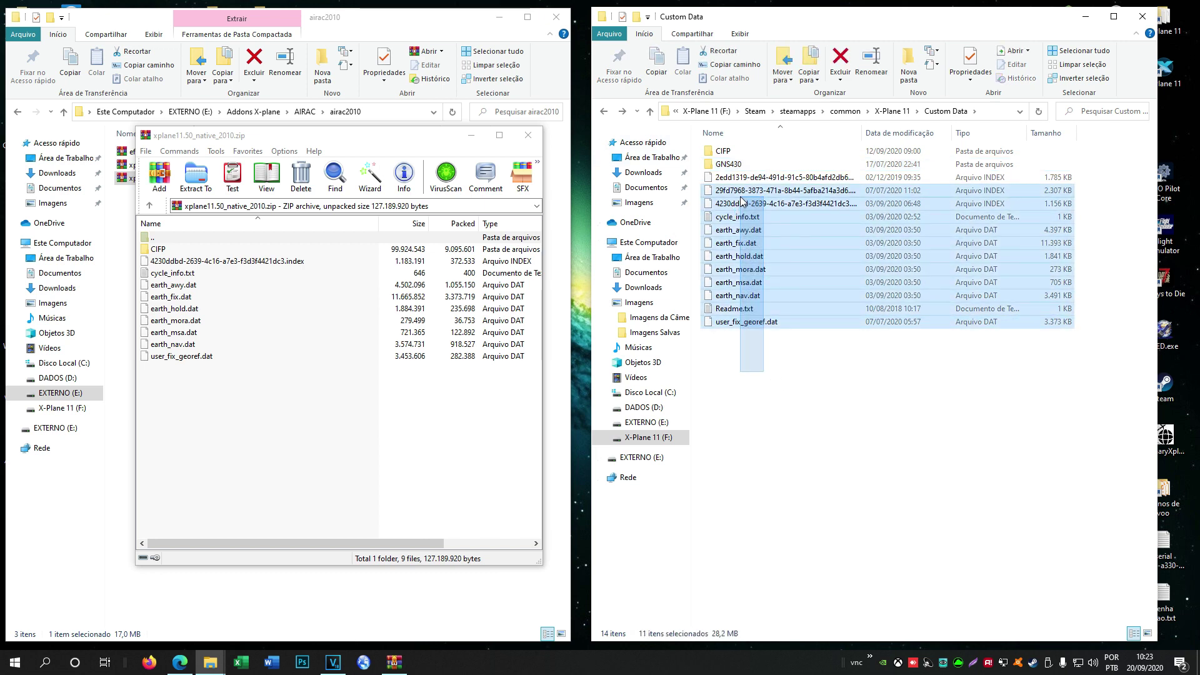
Step: Select the CIFP folder and all files in xplane11.50_native_2010.zip and try to copy them into Custom Data
left_click_drag(168, 389, 165, 254)
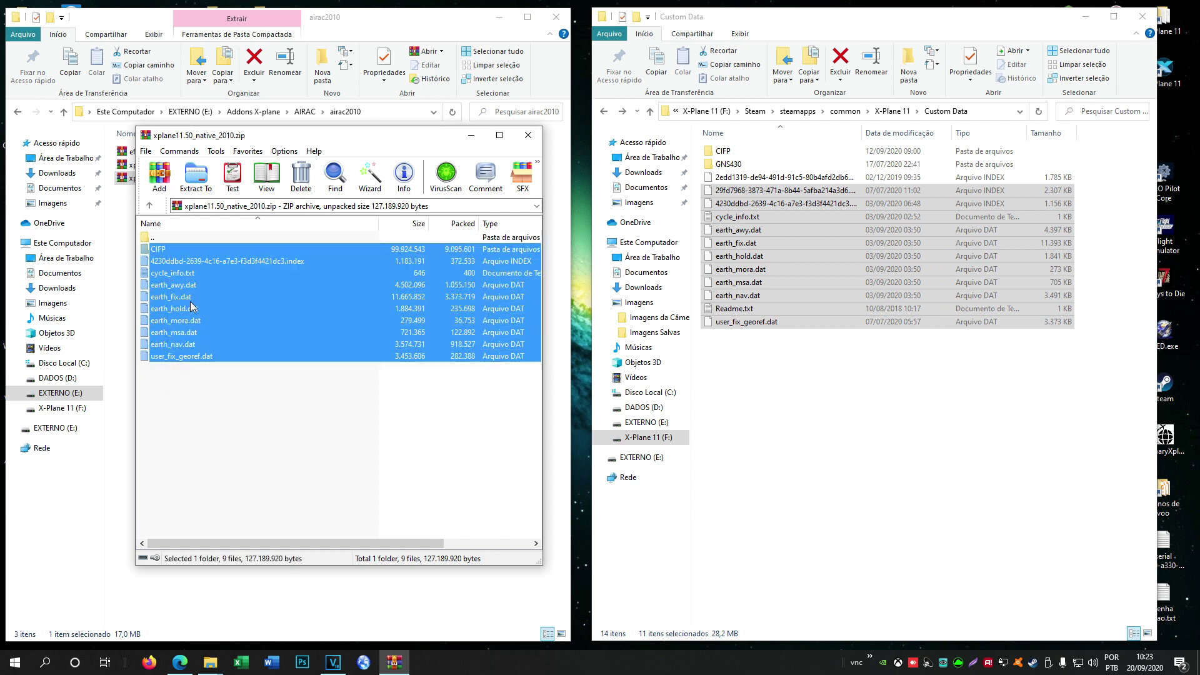
left_click_drag(190, 302, 778, 463)
left_click(418, 445)
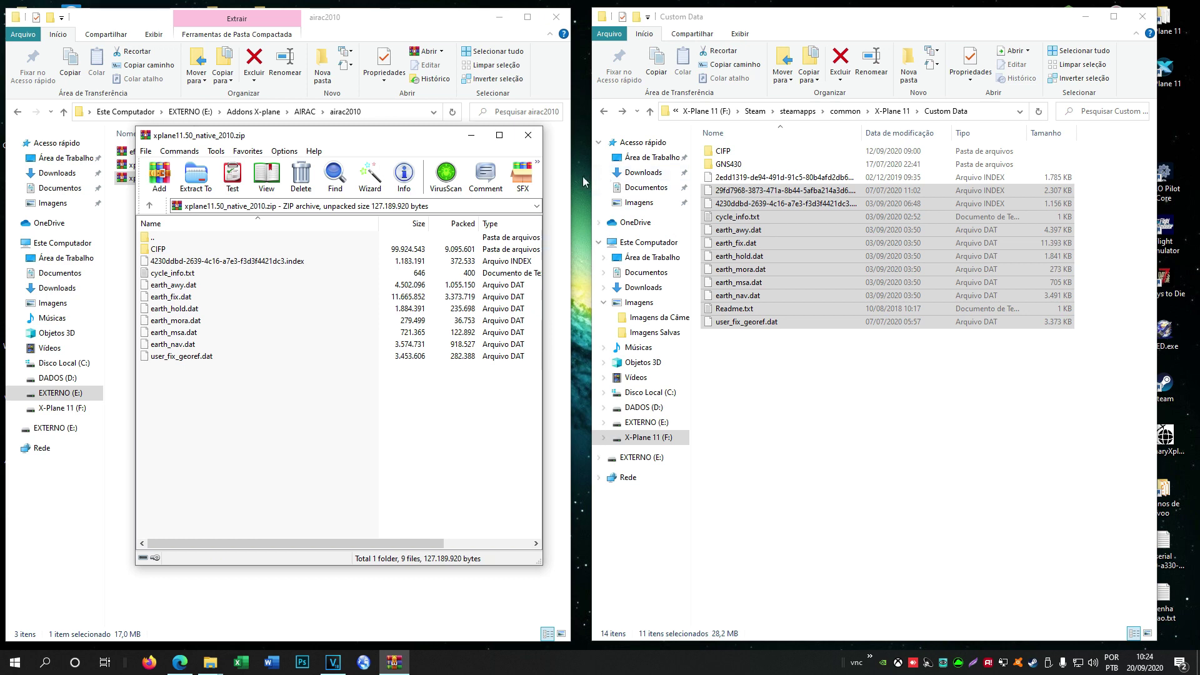
Step: Close the archive and look at the extraction options for xplane11.50_native_2010.zip in the airac2010 folder
left_click(528, 135)
left_click(150, 180)
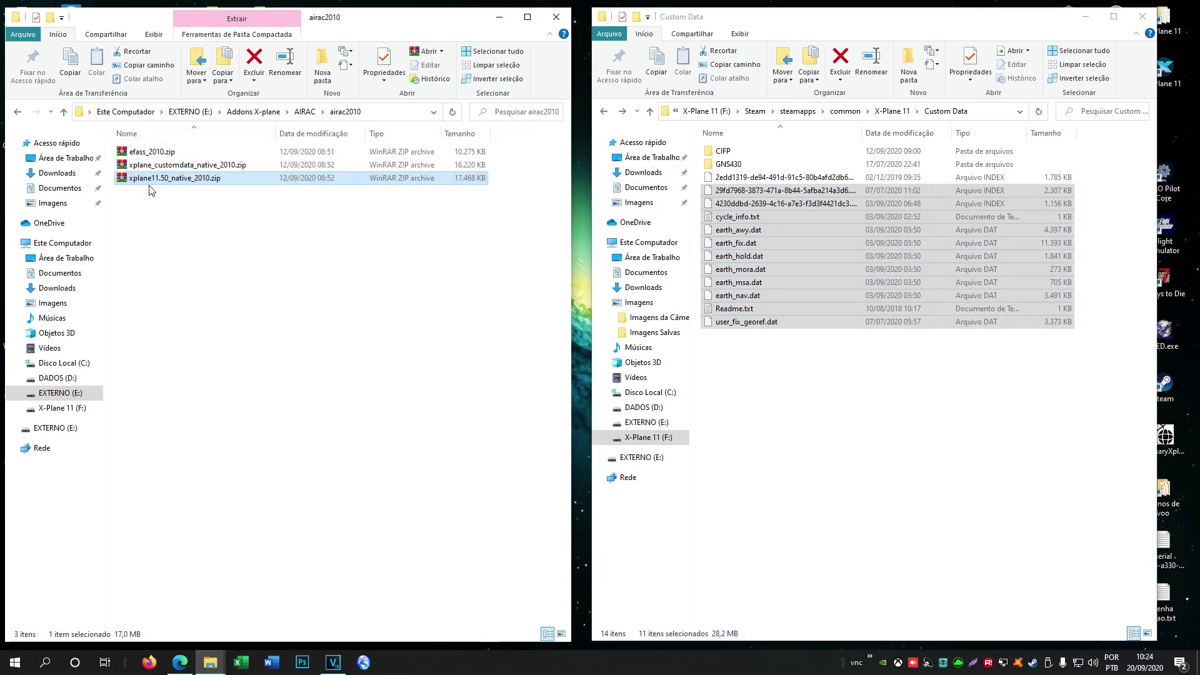
right_click(150, 190)
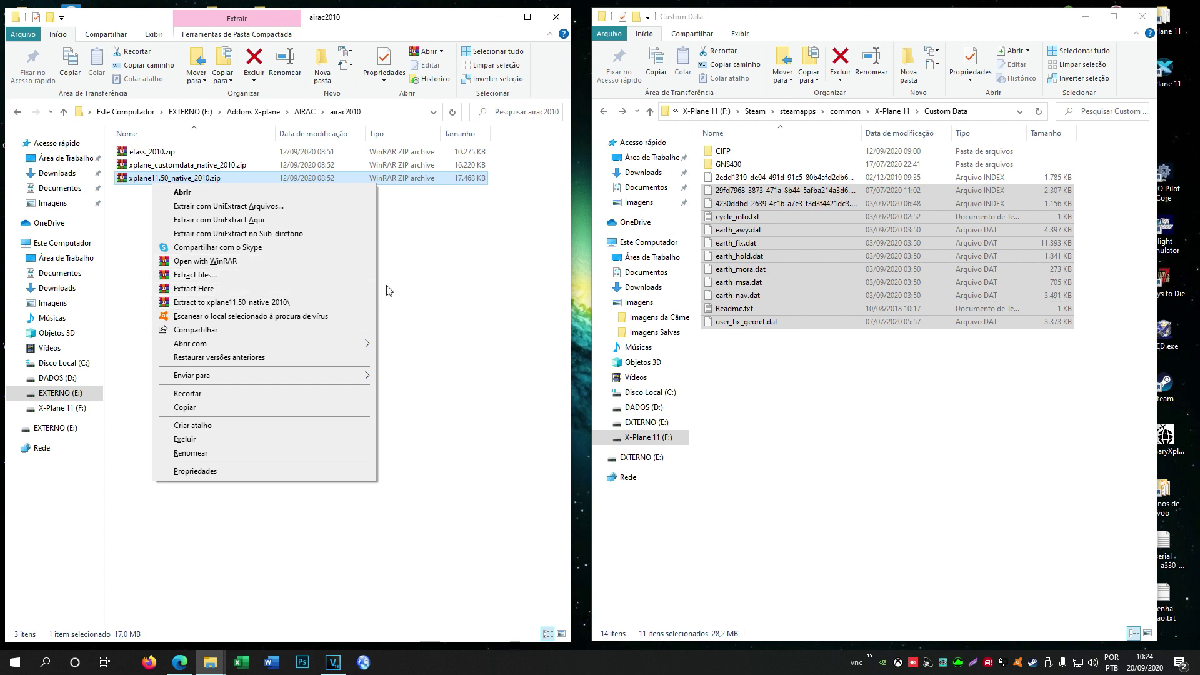
left_click(409, 288)
left_click(409, 288)
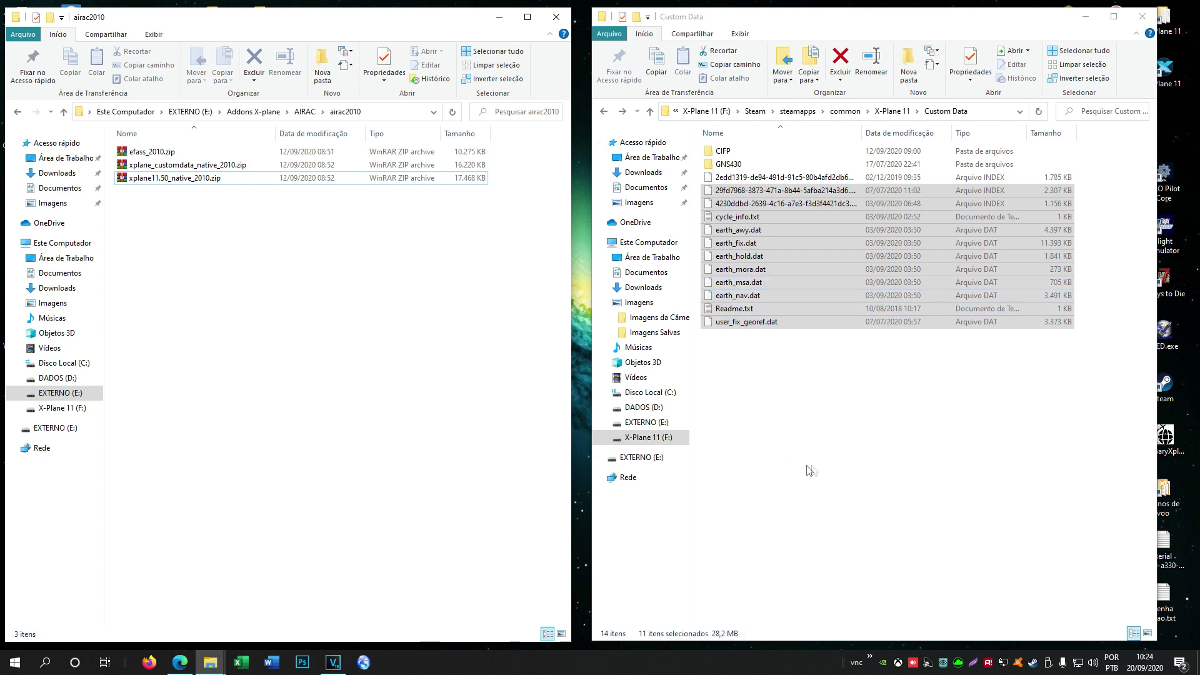
left_click(855, 432)
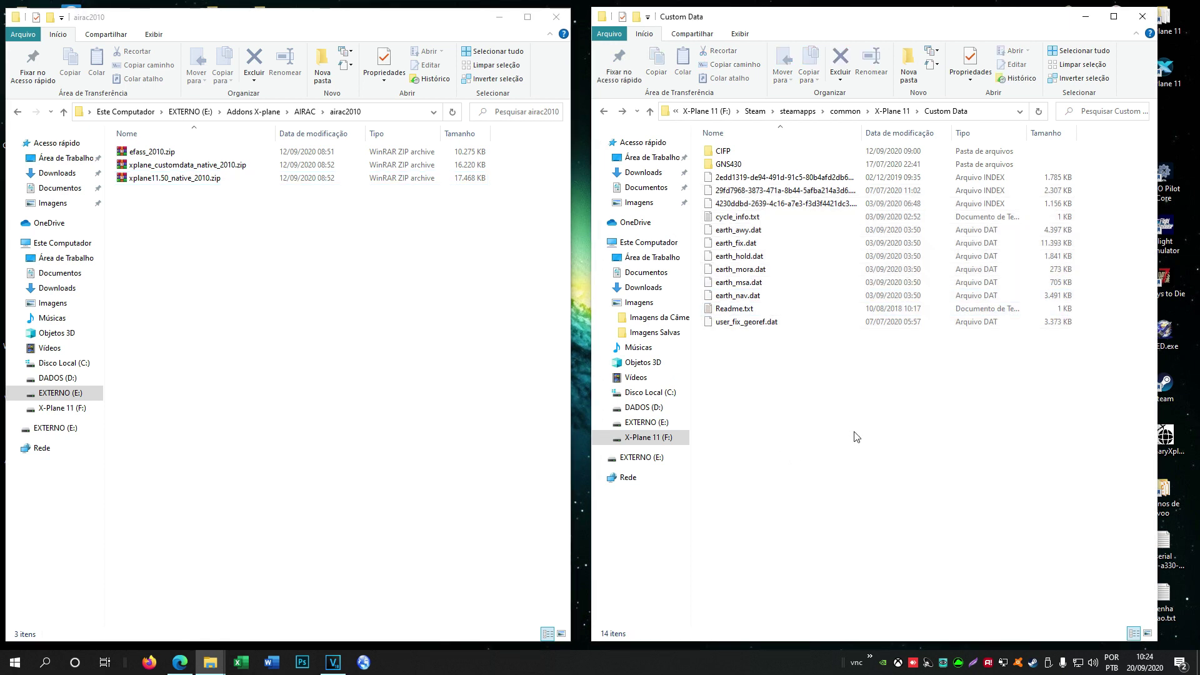